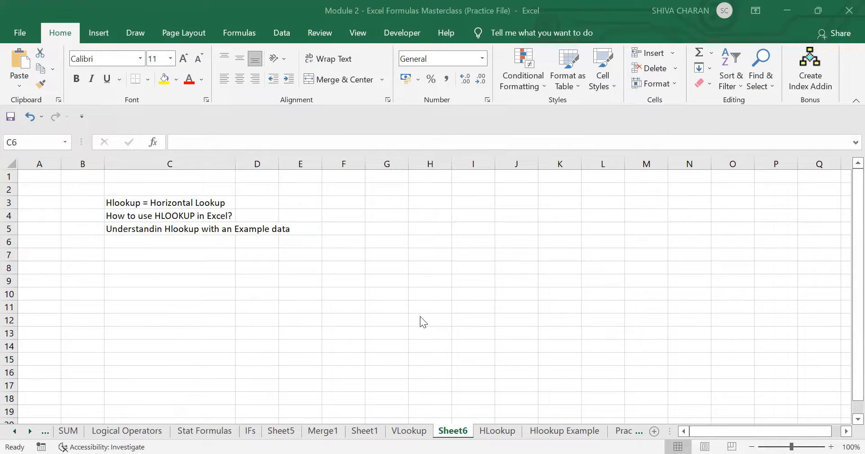
# Open the HLookup worksheet to work with its product price tables.
pyautogui.click(496, 432)
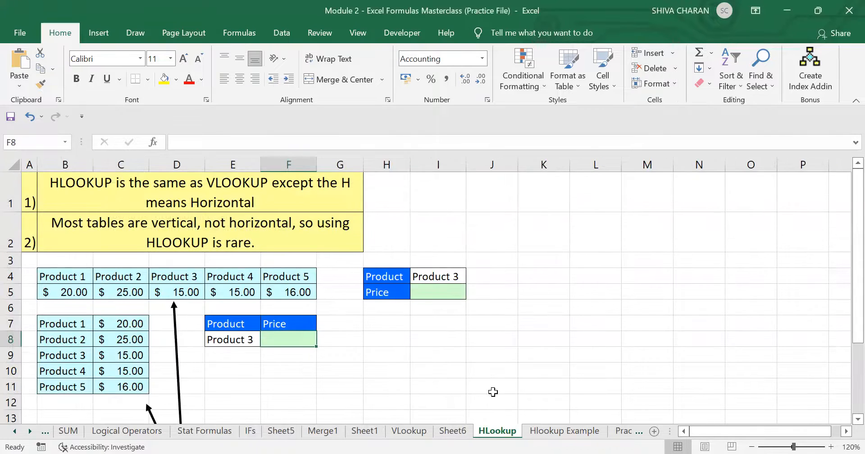
pyautogui.click(582, 381)
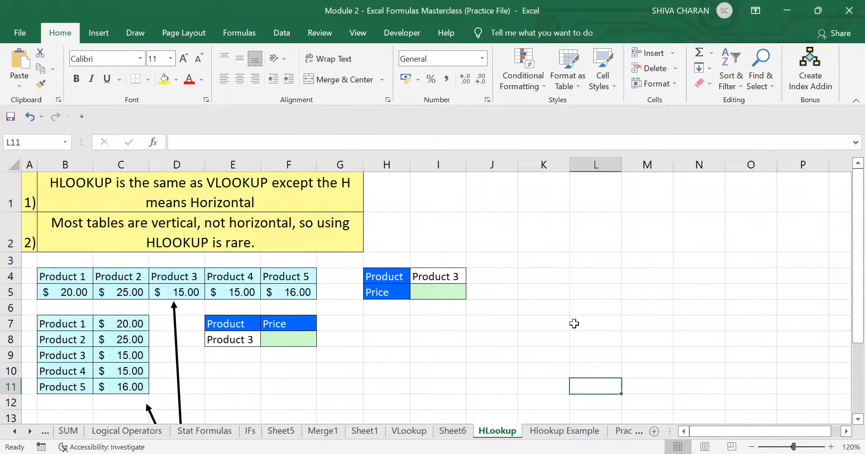
pyautogui.click(572, 325)
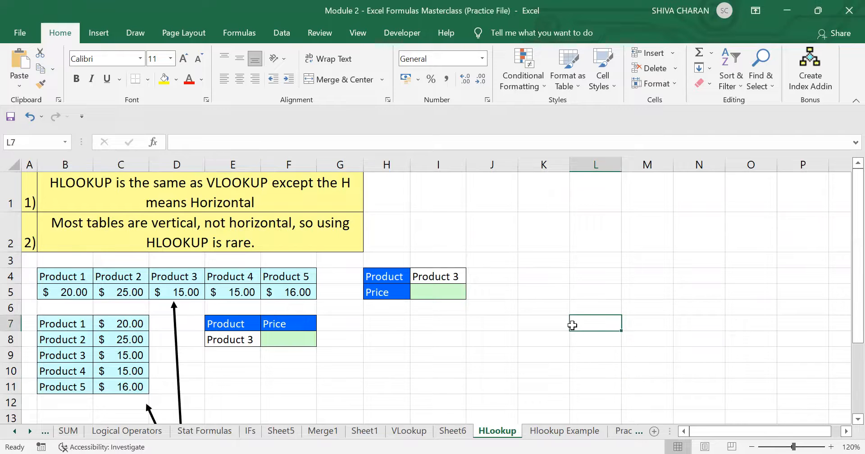
# Examine how products and their prices are laid out in the vertical table in B7:C11.
pyautogui.click(74, 323)
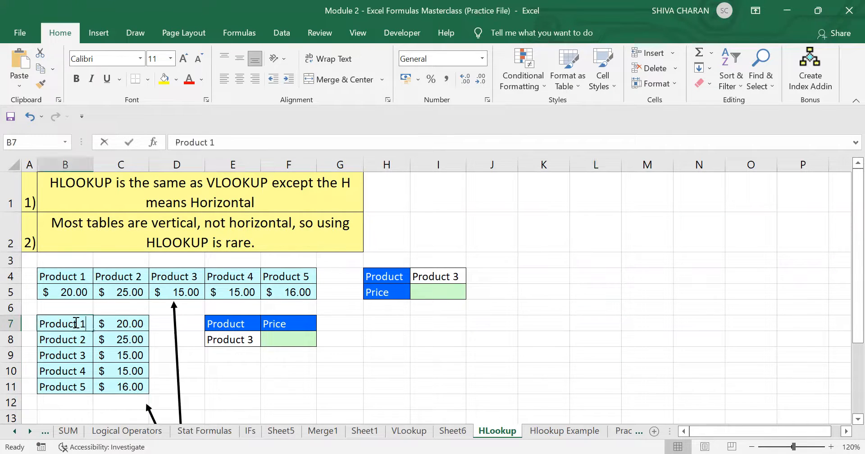
pyautogui.moveTo(91, 324); pyautogui.dragTo(153, 362)
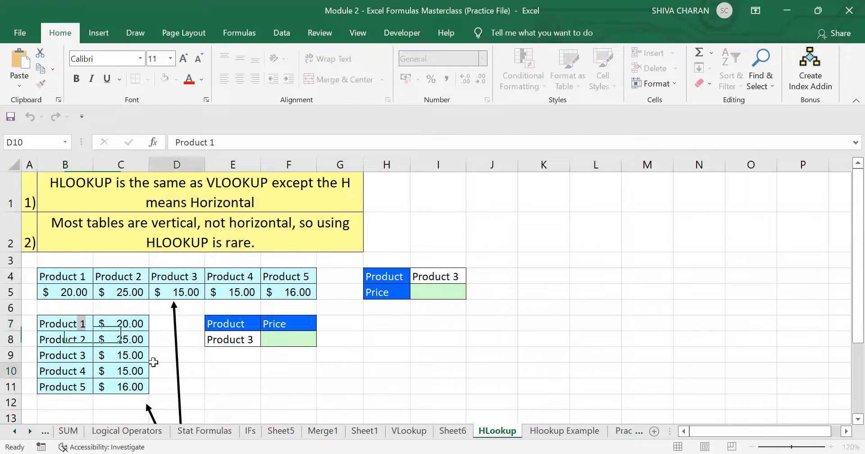
pyautogui.click(78, 322)
pyautogui.moveTo(91, 331)
pyautogui.mouseDown()
pyautogui.moveTo(112, 364)
pyautogui.moveTo(110, 341)
pyautogui.moveTo(82, 327)
pyautogui.mouseUp()
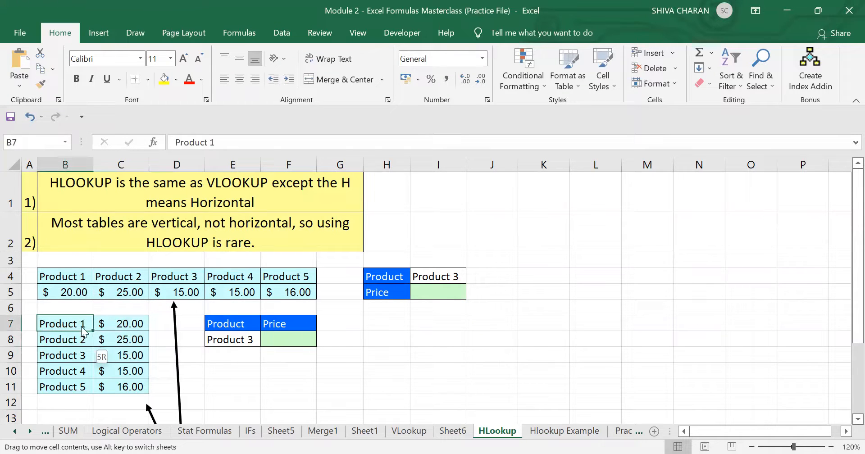
pyautogui.click(129, 340)
pyautogui.click(76, 324)
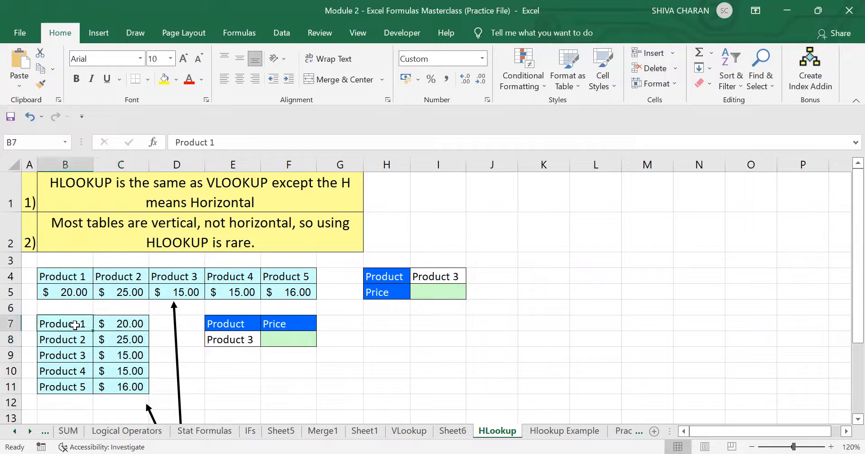
pyautogui.click(125, 321)
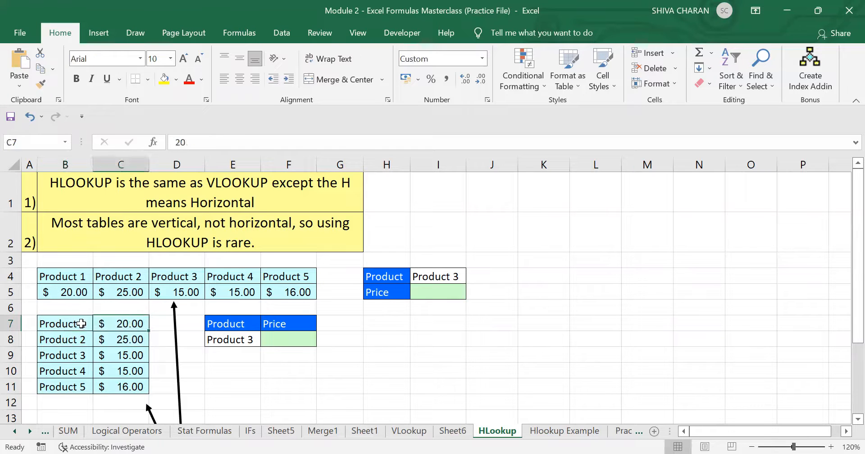
pyautogui.click(78, 324)
pyautogui.doubleClick(80, 325)
pyautogui.click(129, 327)
# Highlight the horizontal product and price table in B4:F5 to review its row-wise layout.
pyautogui.click(65, 276)
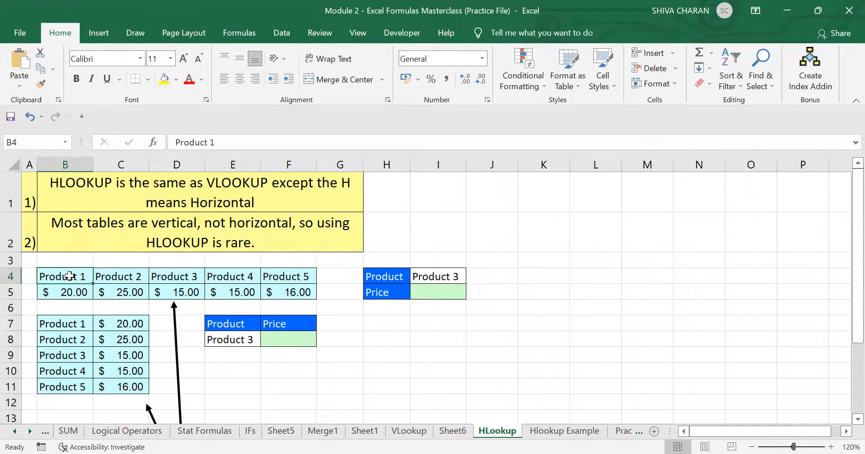
pyautogui.hotkey('shift', 'Right')
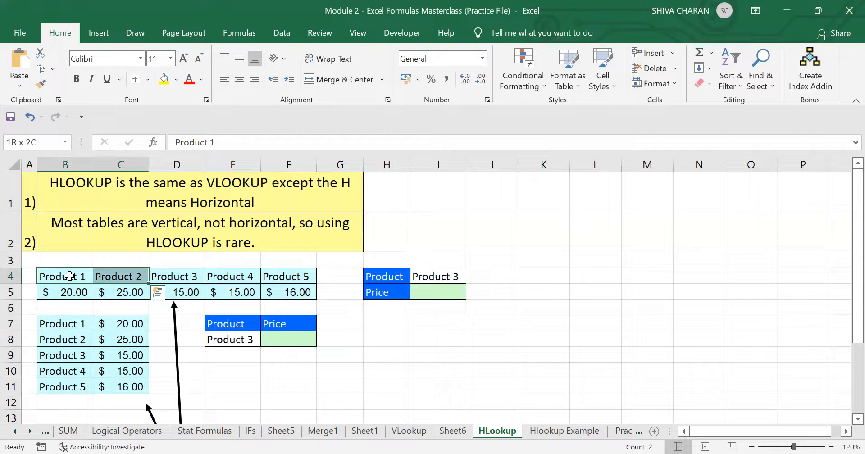
pyautogui.hotkey('shift', 'Right')
pyautogui.hotkey('shift', 'Right')
pyautogui.hotkey('shift', 'Right')
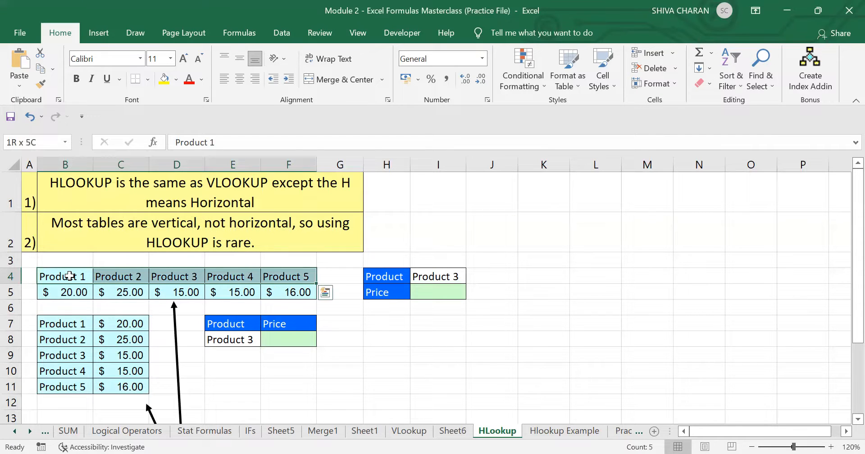
pyautogui.hotkey('shift', 'Down')
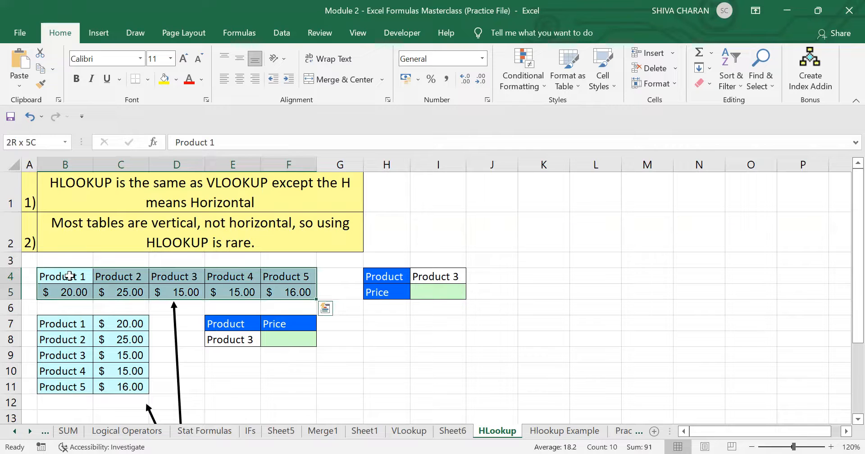
pyautogui.click(70, 276)
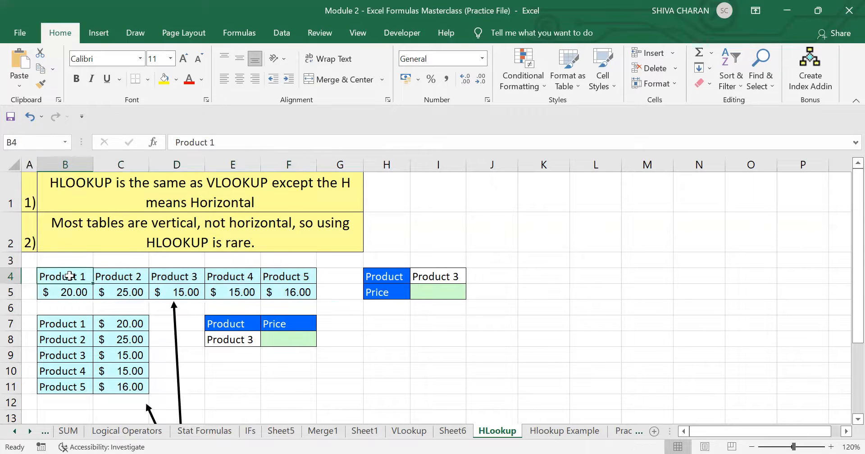
pyautogui.hotkey('shift', 'Right')
pyautogui.hotkey('shift', 'Down')
pyautogui.hotkey('shift', 'Right')
pyautogui.hotkey('shift', 'Right')
pyautogui.hotkey('shift', 'Right')
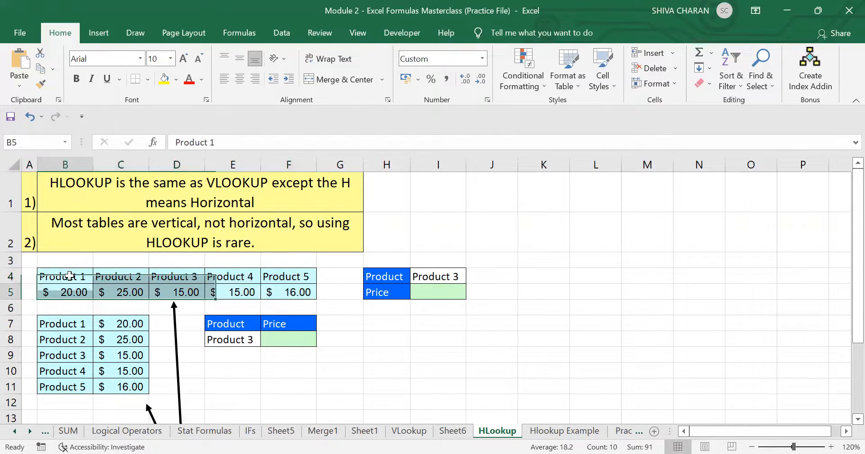
# Highlight the vertical product and price table starting at B7 to compare its column-wise layout with the horizontal one.
pyautogui.hotkey('ctrl', 'Down')
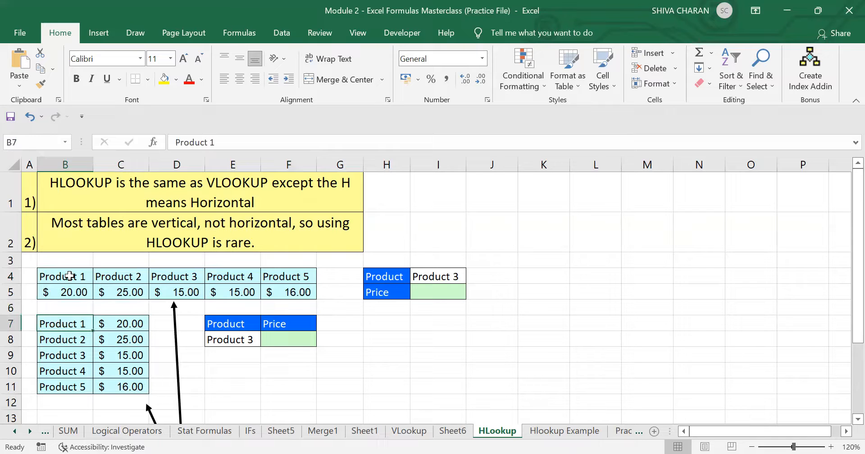
pyautogui.hotkey('shift', 'Right')
pyautogui.hotkey('shift', 'Down')
pyautogui.hotkey('shift', 'Down')
pyautogui.hotkey('shift', 'Down')
pyautogui.hotkey('shift', 'Down')
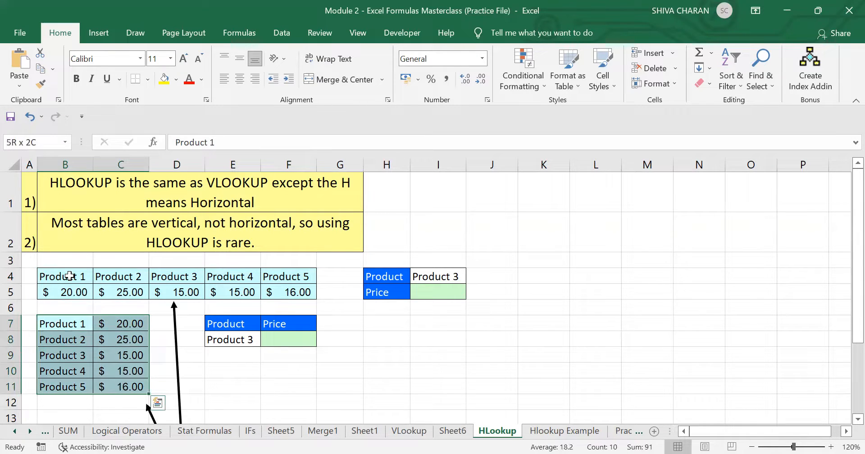
pyautogui.press('Right')
pyautogui.press('Right')
pyautogui.press('Left')
pyautogui.press('Left')
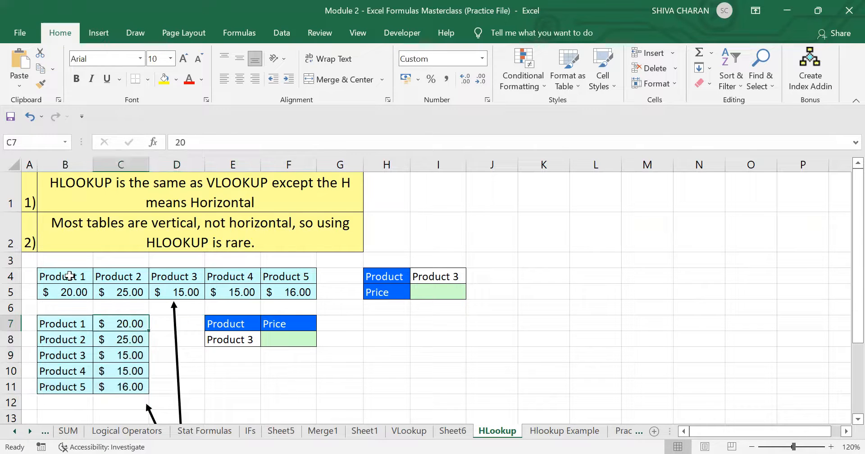
pyautogui.hotkey('shift', 'Right')
pyautogui.hotkey('shift', 'Down')
pyautogui.hotkey('shift', 'Down')
pyautogui.hotkey('shift', 'Down')
pyautogui.hotkey('shift', 'Down')
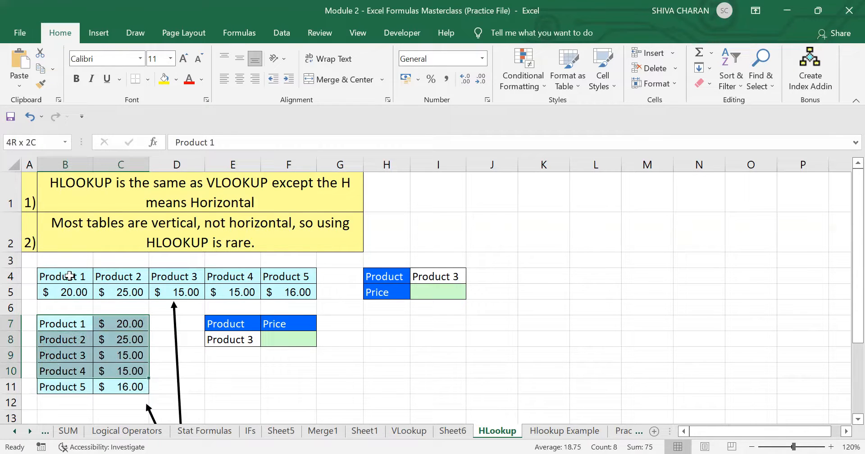
# Begin a VLOOKUP formula in price cell F8 with E8 as the lookup value.
pyautogui.press('Right')
pyautogui.press('Right')
pyautogui.press('Right')
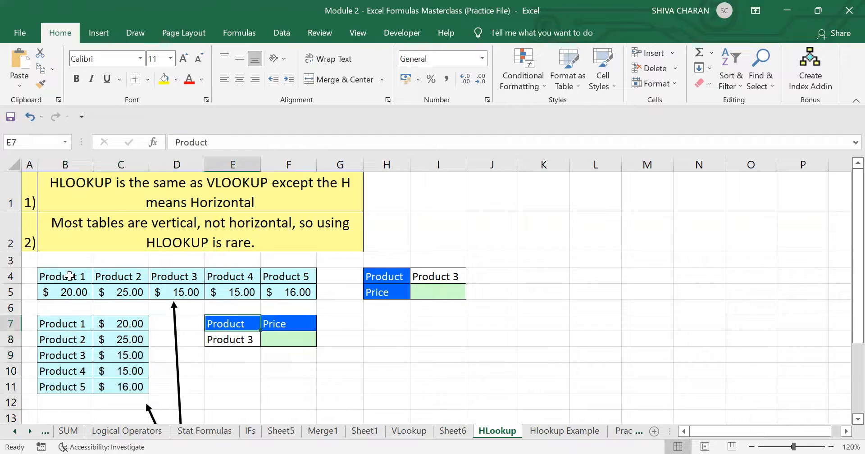
pyautogui.press('Right')
pyautogui.press('Down')
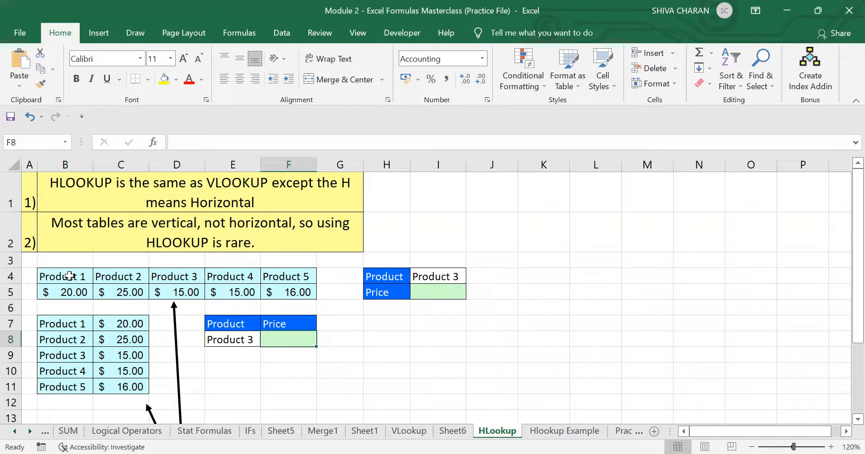
pyautogui.write('=')
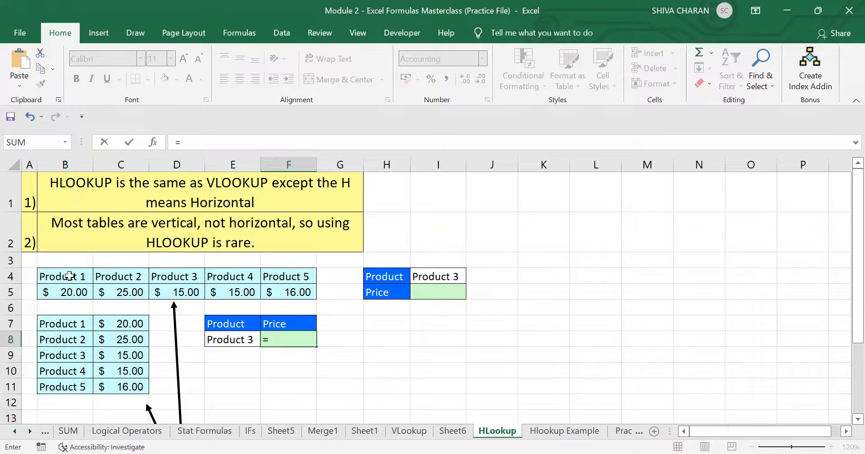
pyautogui.write('VLOOK')
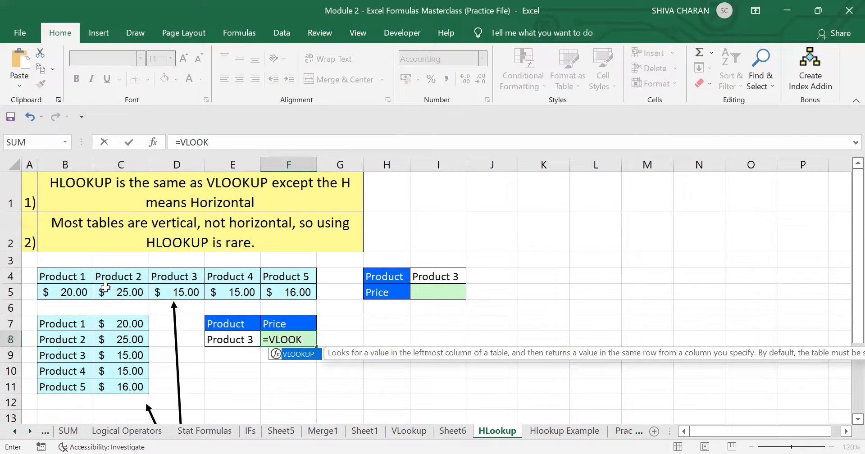
pyautogui.doubleClick(305, 355)
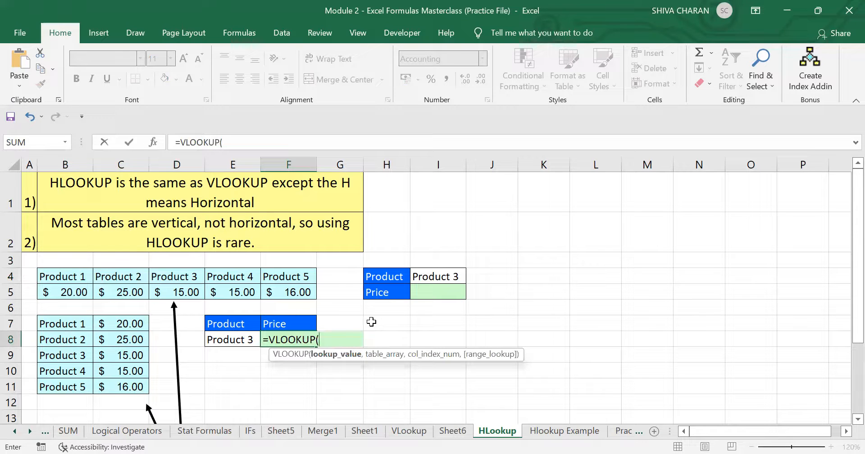
pyautogui.click(229, 339)
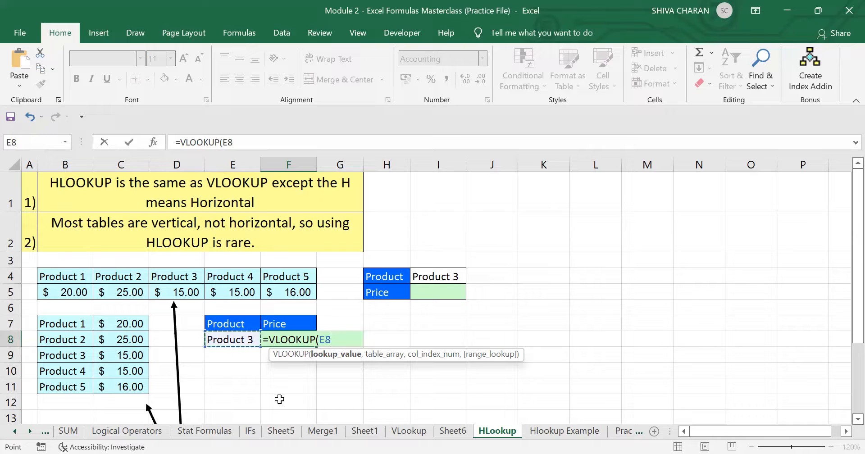
pyautogui.write(',')
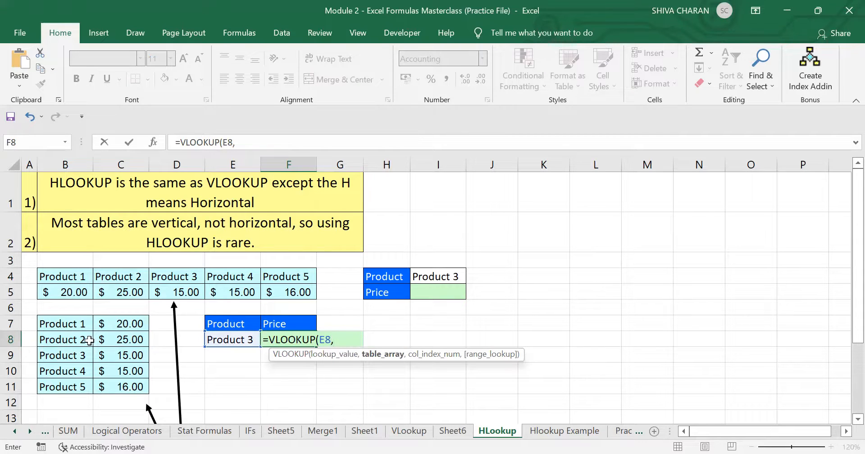
# Complete the F8 VLOOKUP with table array B7:C11, column index 2 and FALSE for an exact match.
pyautogui.click(69, 324)
pyautogui.moveTo(134, 386); pyautogui.dragTo(134, 387)
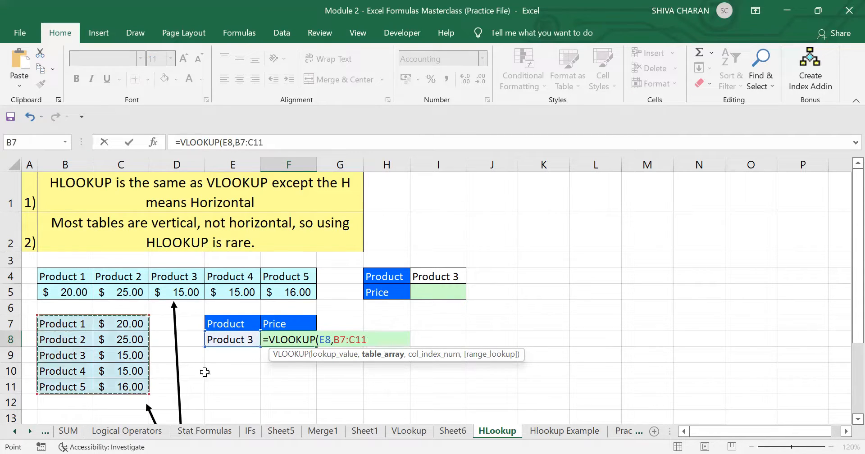
pyautogui.write(',')
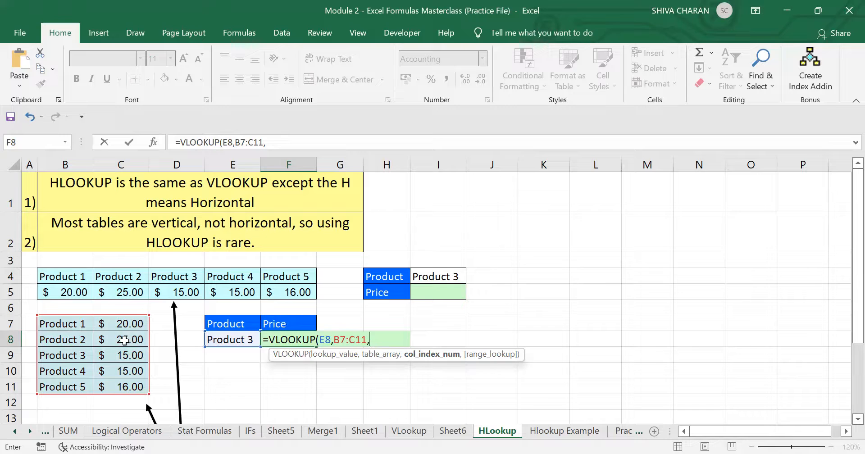
pyautogui.write('2,')
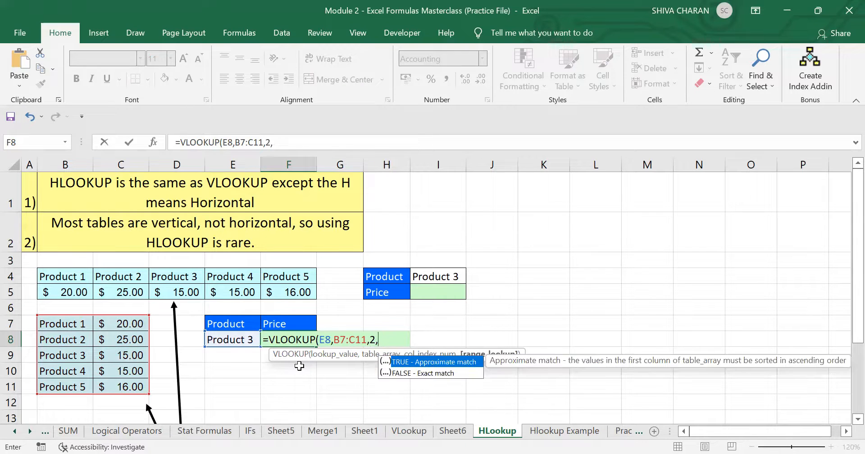
pyautogui.click(451, 370)
pyautogui.doubleClick(450, 372)
pyautogui.write(')')
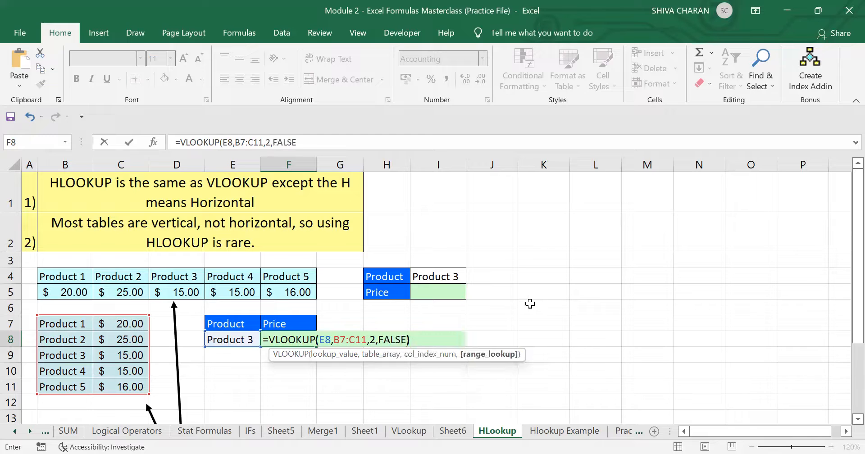
pyautogui.press('Return')
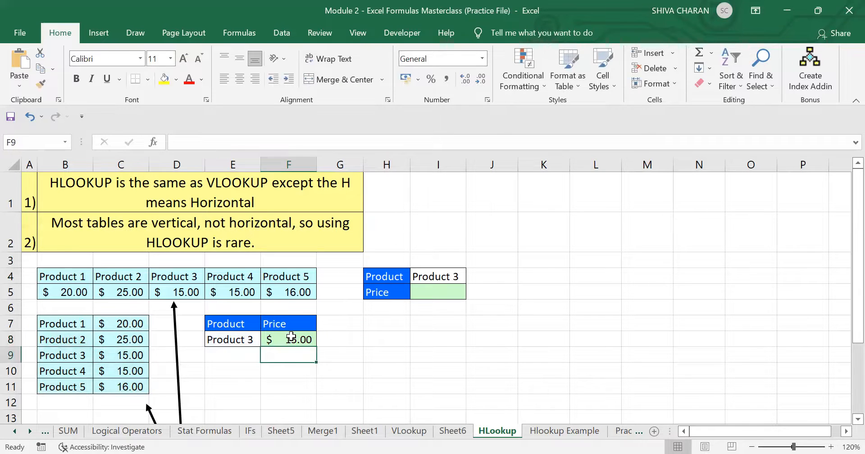
# Change the lookup product in E8 to Product 5 and check the price in F8 against the vertical table.
pyautogui.click(291, 336)
pyautogui.click(121, 358)
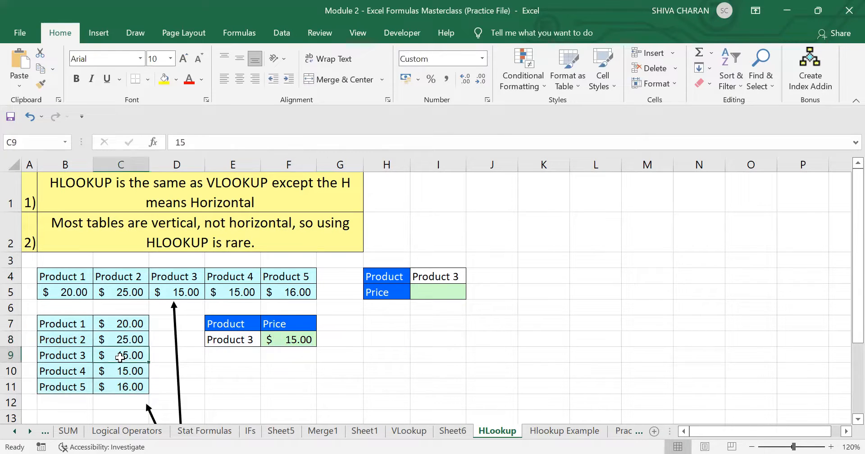
pyautogui.doubleClick(248, 340)
pyautogui.press('BackSpace')
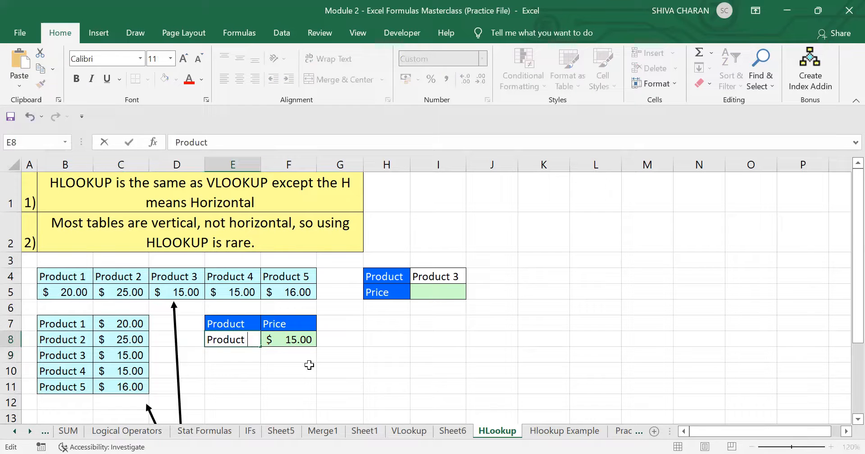
pyautogui.write('5')
pyautogui.press('Return')
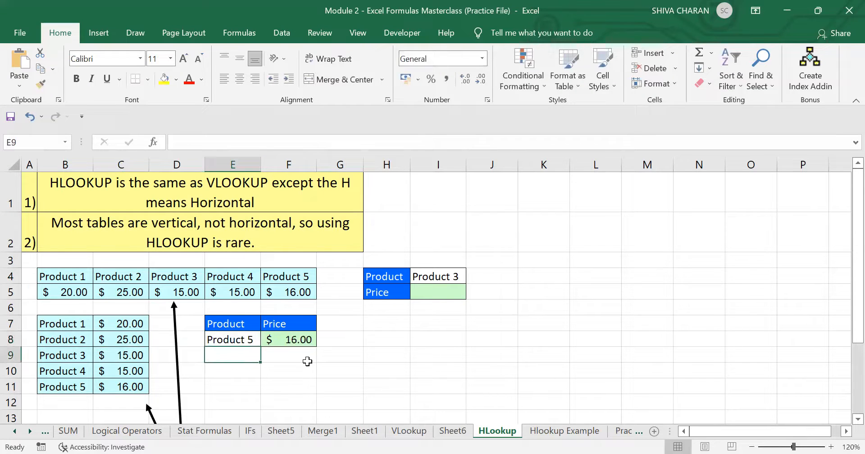
pyautogui.click(292, 338)
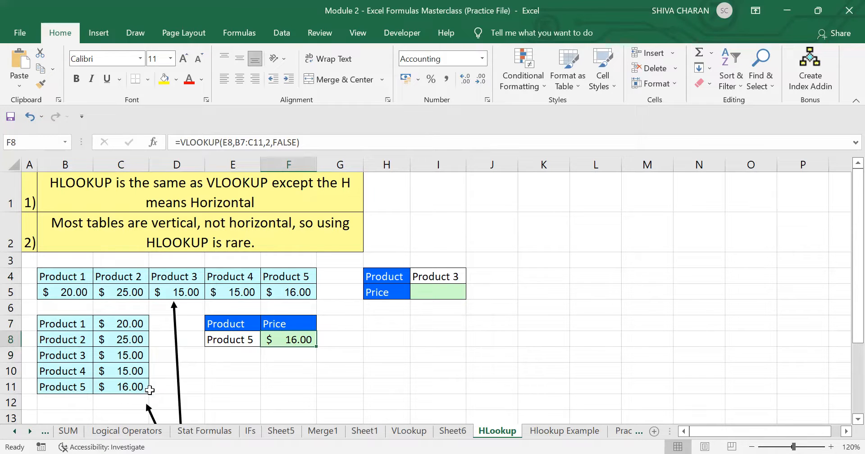
pyautogui.click(236, 339)
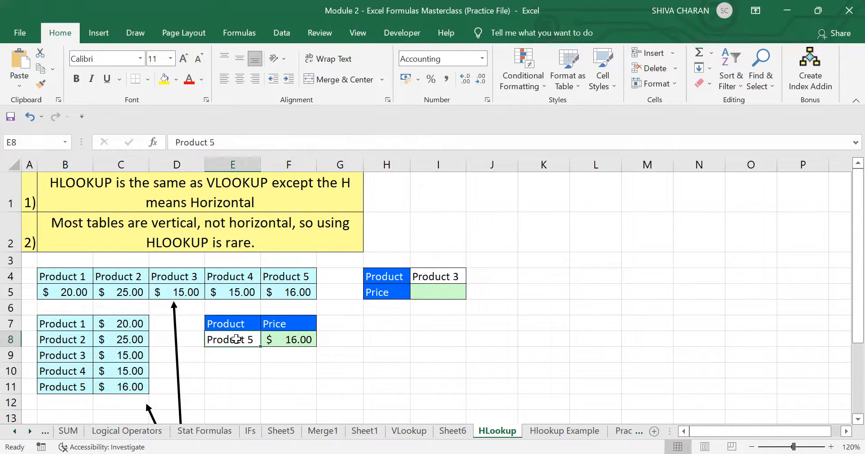
# Begin an HLOOKUP formula in price cell I5 with I4 as the lookup value.
pyautogui.click(286, 338)
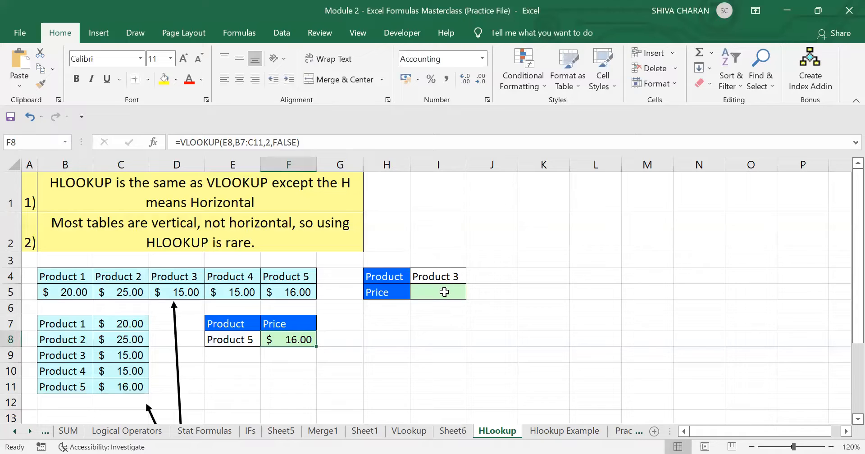
pyautogui.click(444, 291)
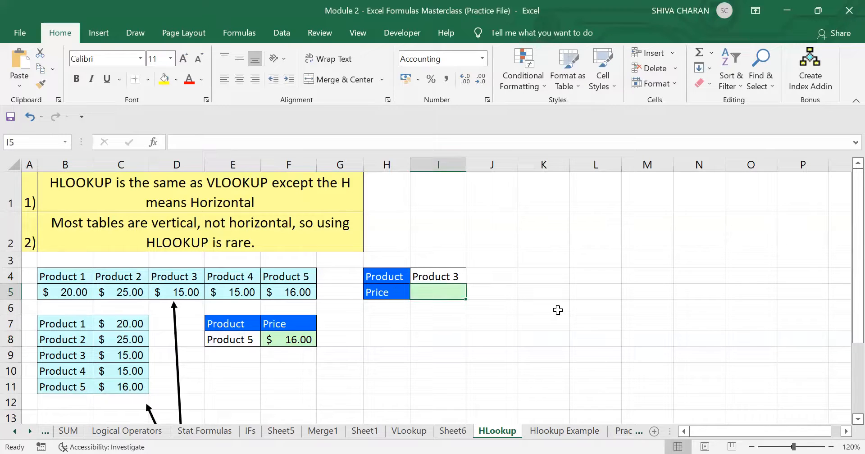
pyautogui.write('=')
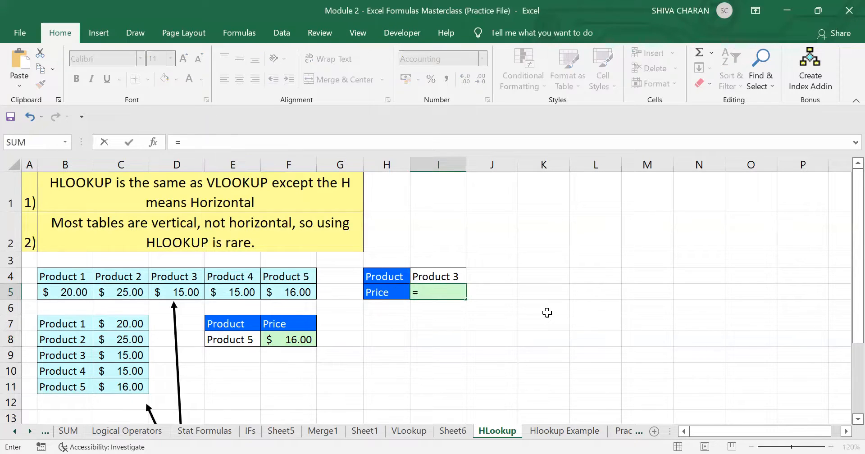
pyautogui.write('HLOOK')
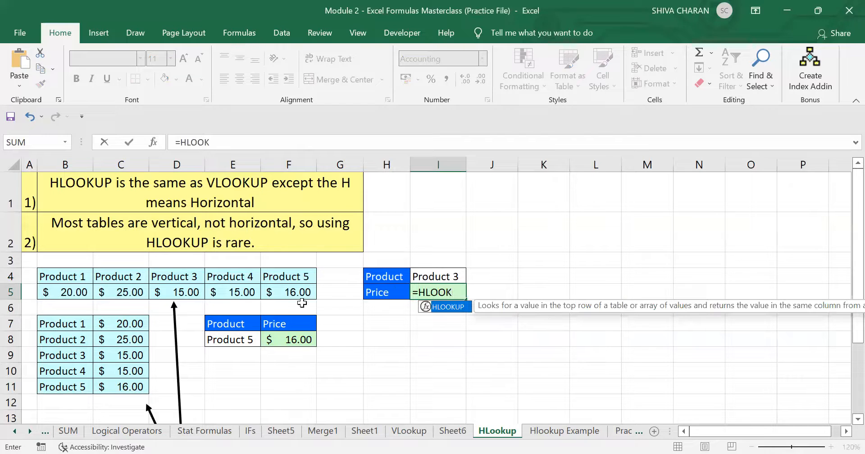
pyautogui.write('UP')
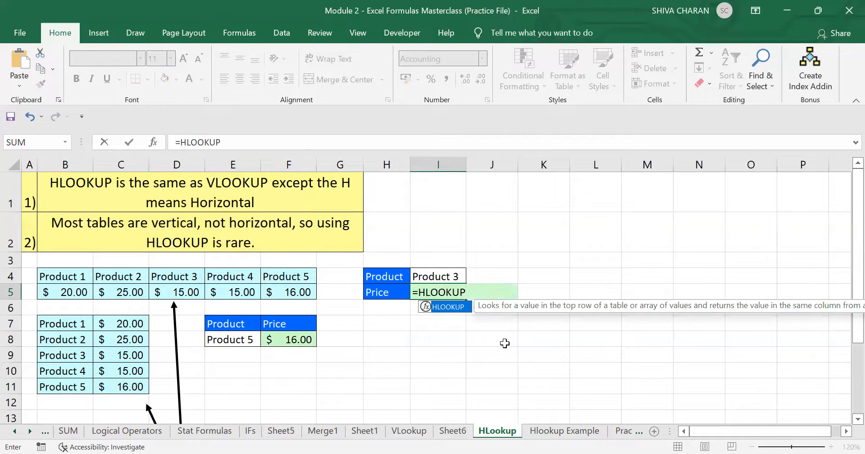
pyautogui.write('(')
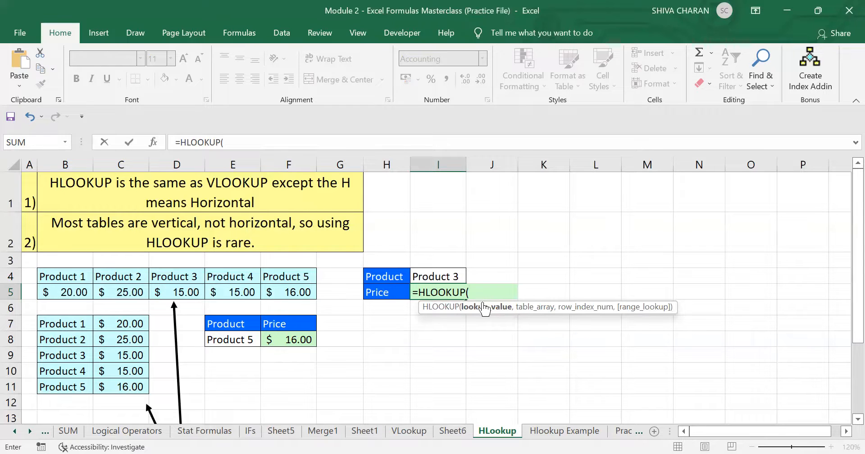
pyautogui.click(443, 275)
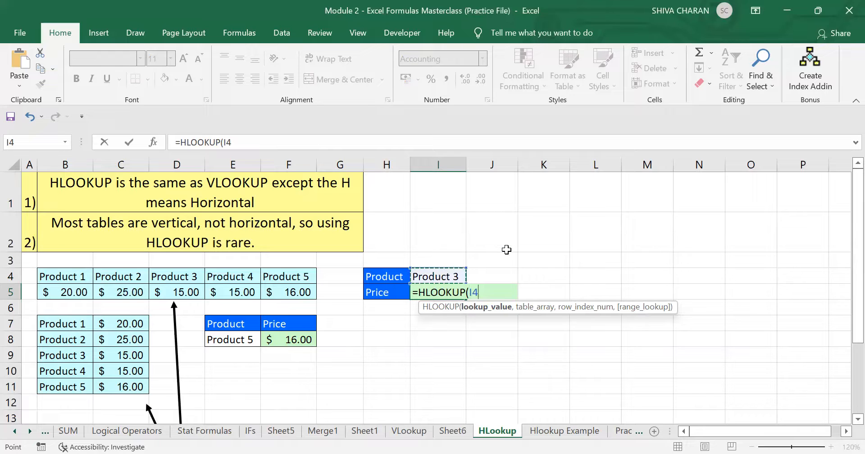
# Complete the I5 HLOOKUP with table array B4:F5, row index 2 and FALSE for an exact match.
pyautogui.write(',')
pyautogui.moveTo(61, 274); pyautogui.dragTo(277, 289)
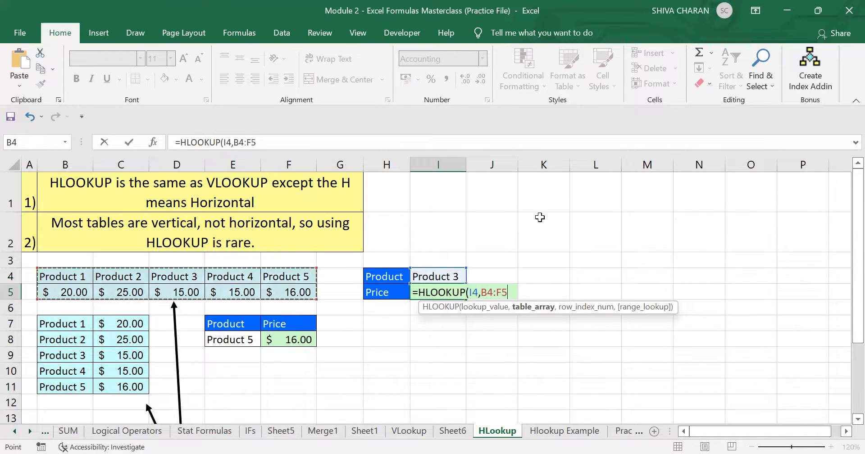
pyautogui.write(',')
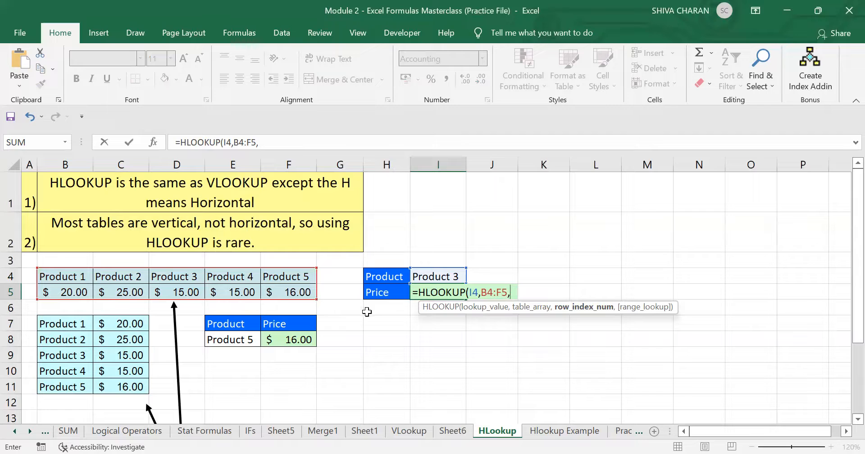
pyautogui.write('2,')
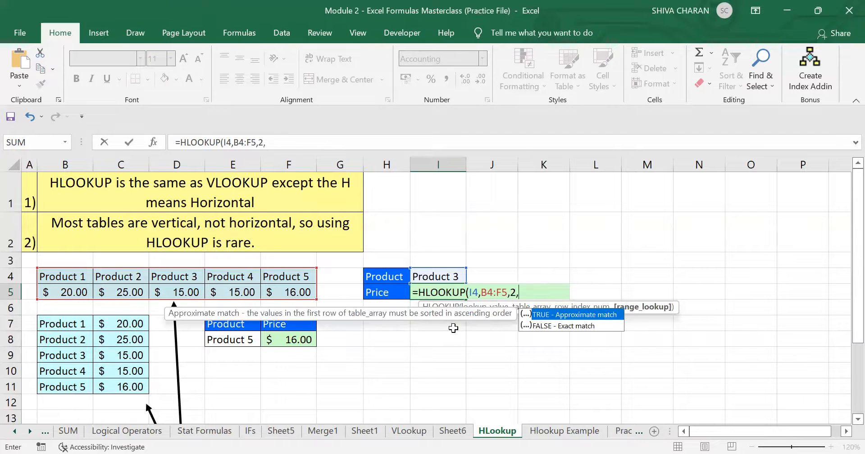
pyautogui.click(594, 326)
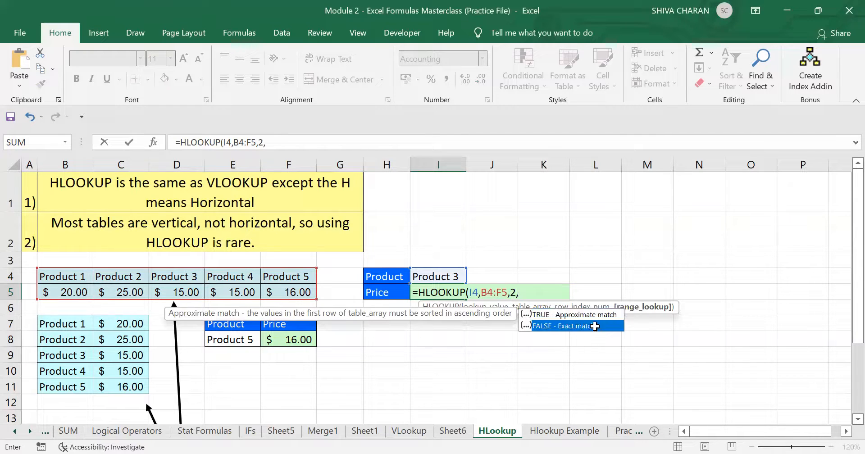
pyautogui.press('Tab')
pyautogui.press('Return')
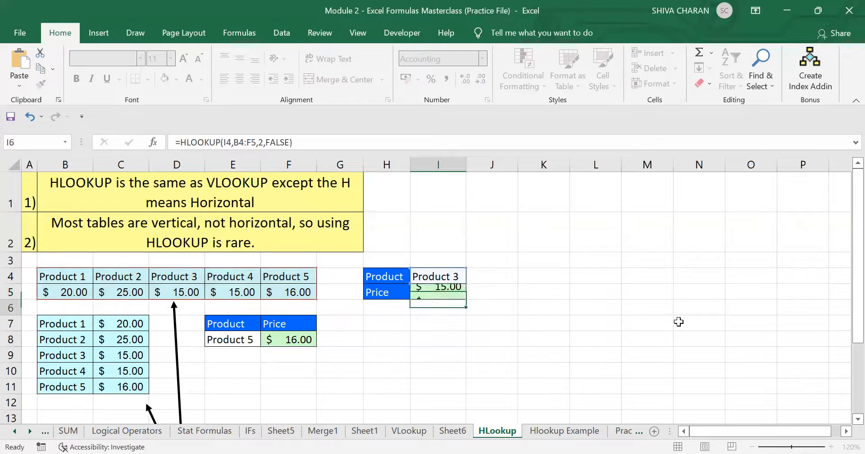
# Check the Product 3 price against D5 in the horizontal table and change the lookup product in I4 to Product 5.
pyautogui.click(444, 276)
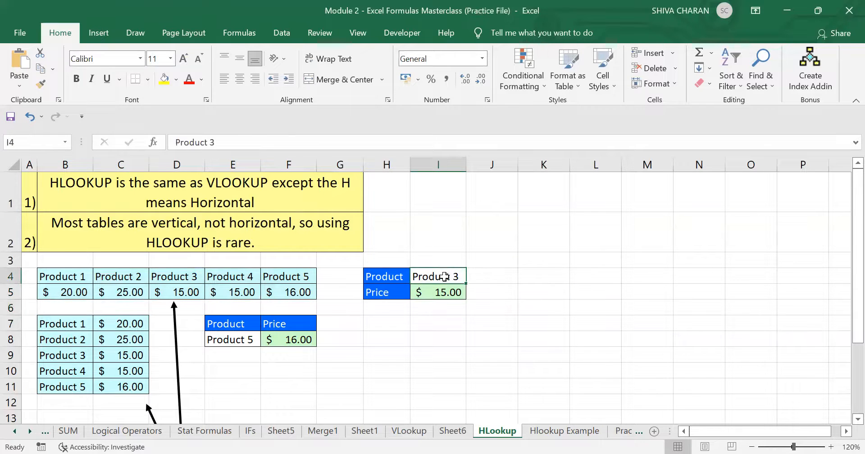
pyautogui.click(192, 293)
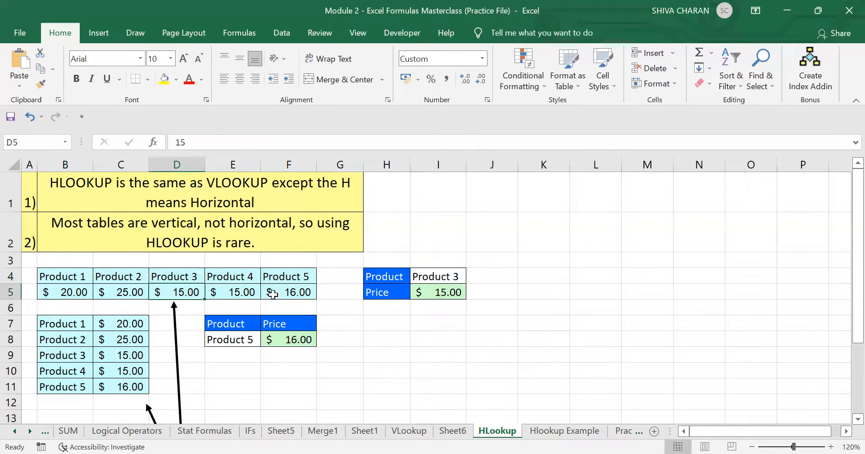
pyautogui.doubleClick(451, 276)
pyautogui.hotkey('shift', 'Left')
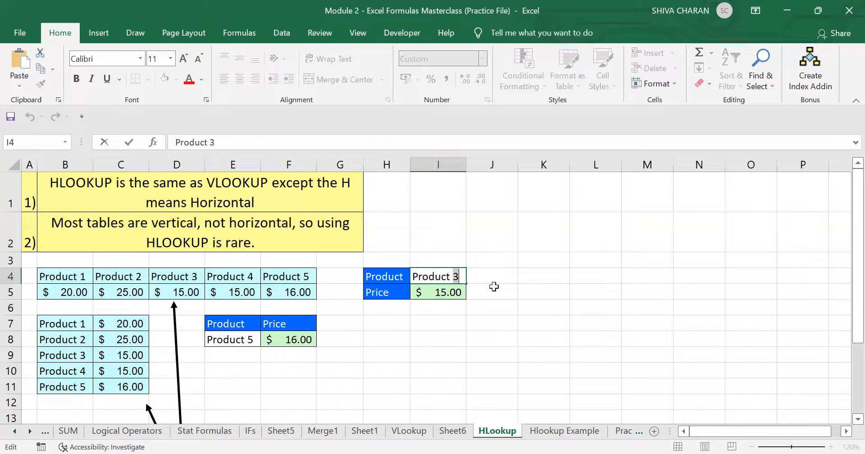
pyautogui.write('5')
pyautogui.press('Return')
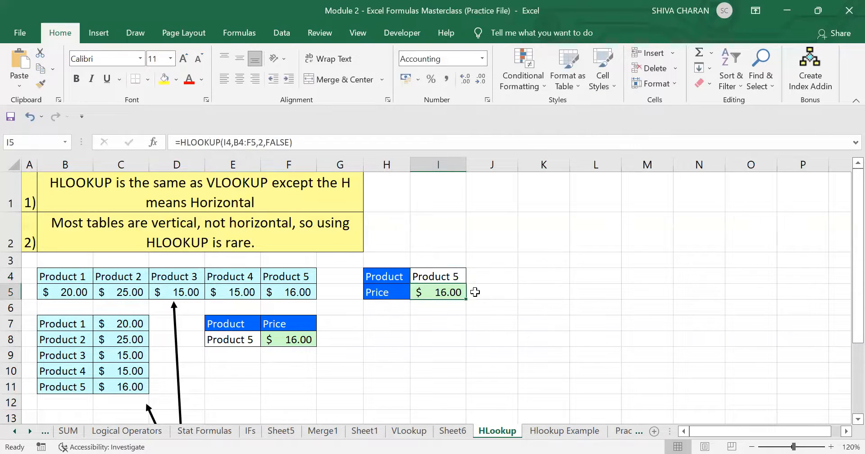
# Compare the HLOOKUP formula in I5 with the VLOOKUP formula in F8, including their row index and column index arguments.
pyautogui.click(473, 333)
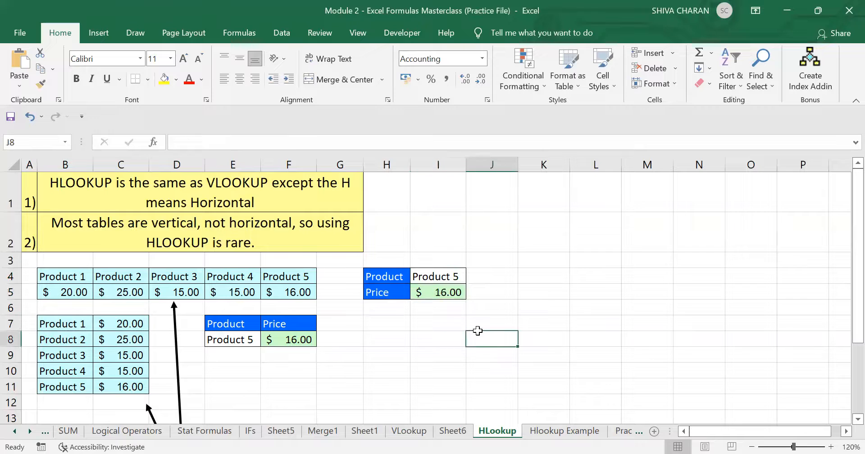
pyautogui.click(437, 295)
pyautogui.click(304, 338)
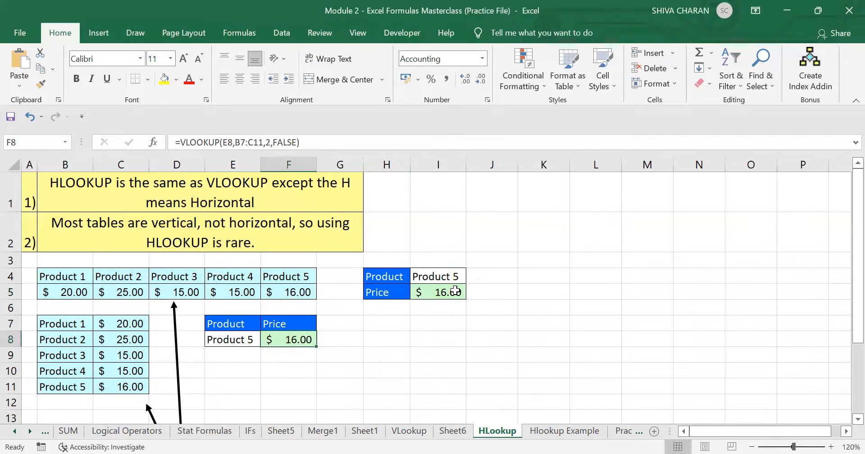
pyautogui.click(418, 295)
pyautogui.click(280, 345)
pyautogui.click(450, 290)
pyautogui.click(520, 338)
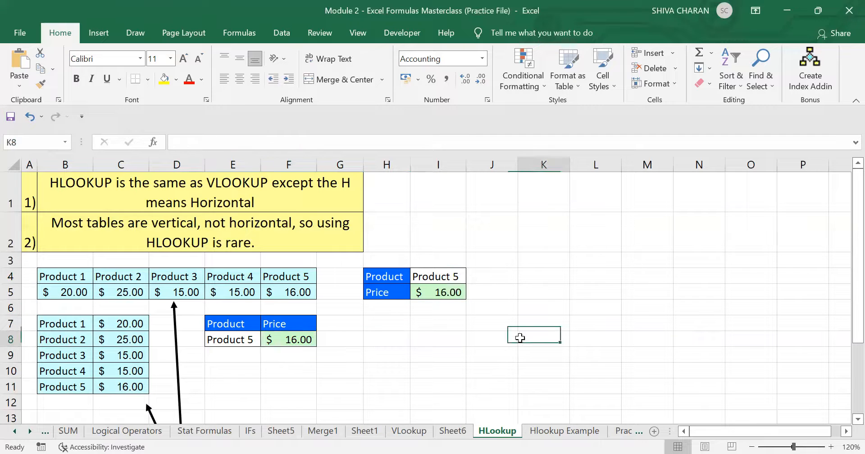
pyautogui.doubleClick(428, 293)
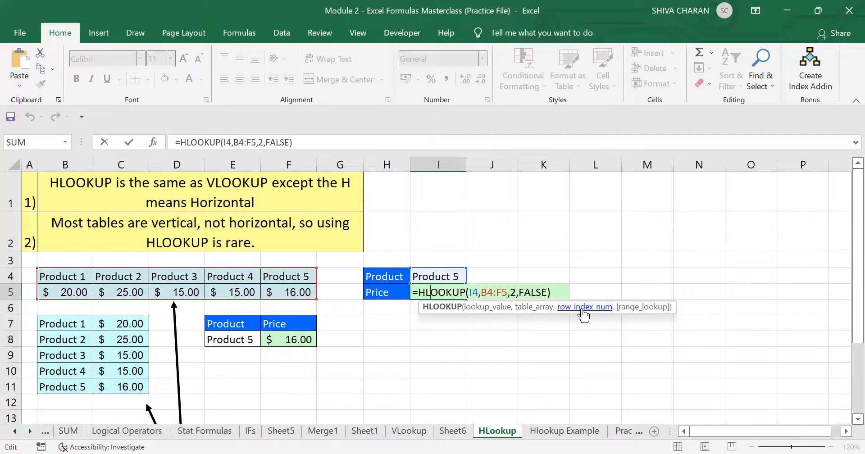
pyautogui.click(445, 359)
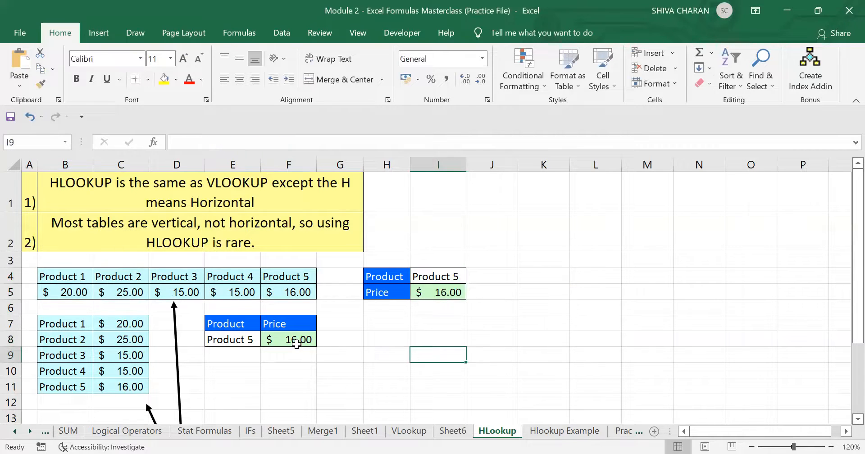
pyautogui.doubleClick(290, 339)
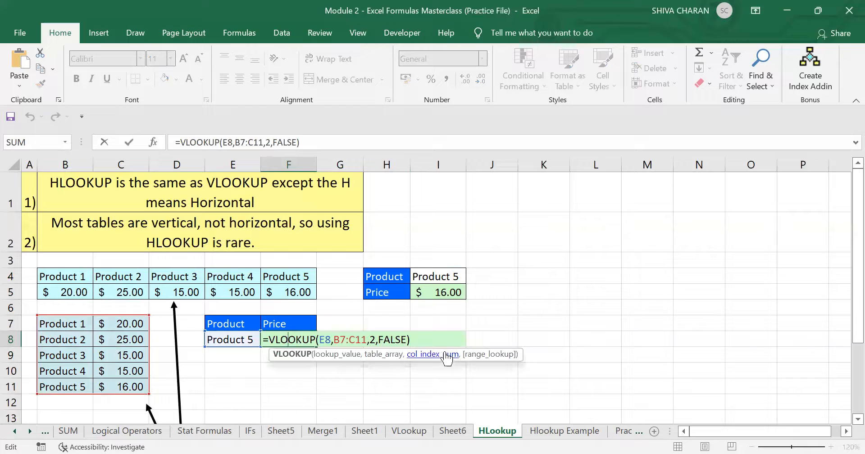
pyautogui.click(571, 319)
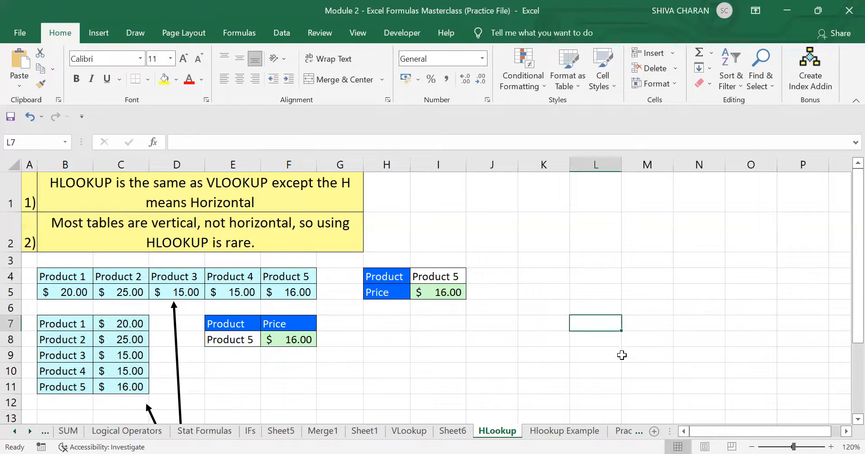
pyautogui.click(623, 358)
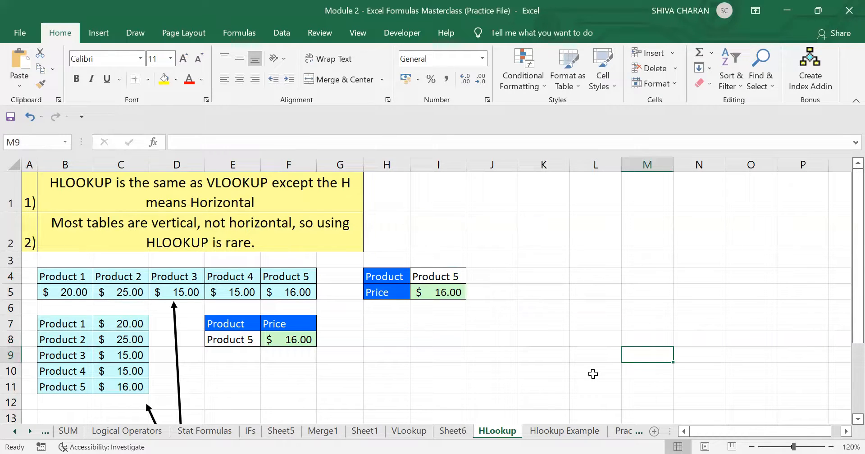
# Switch to the Hlookup Example sheet and examine the cricketers' ODI scores table in C3:I10.
pyautogui.click(564, 430)
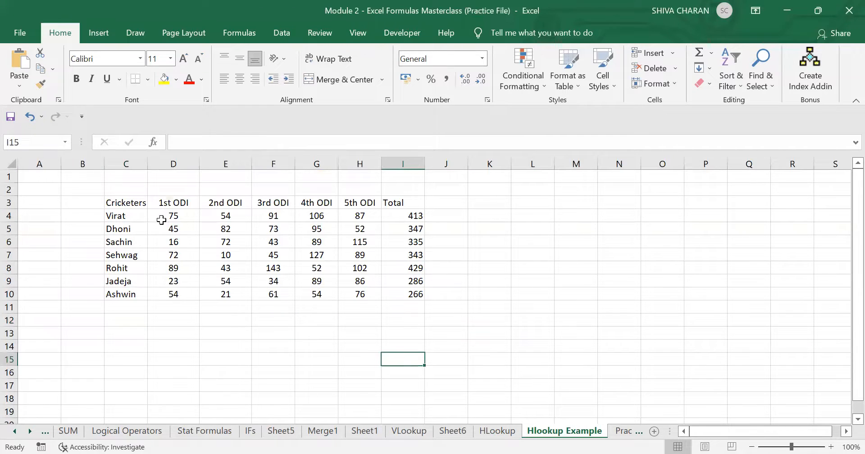
pyautogui.click(127, 202)
pyautogui.moveTo(127, 202); pyautogui.dragTo(388, 294)
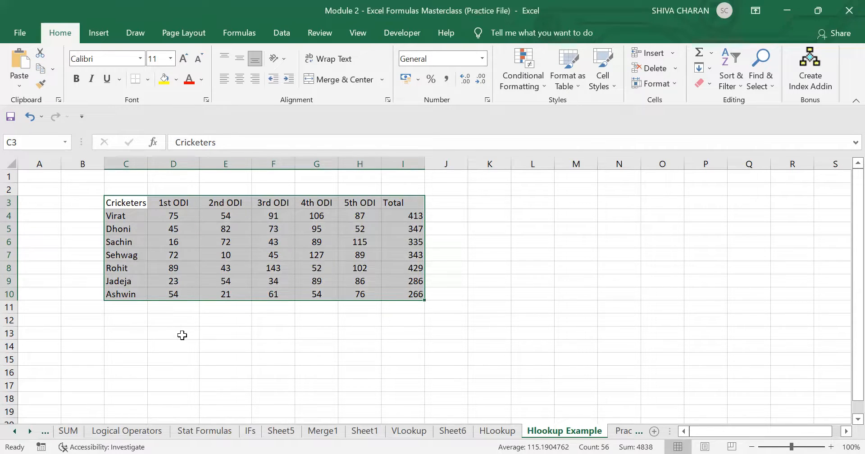
pyautogui.click(181, 333)
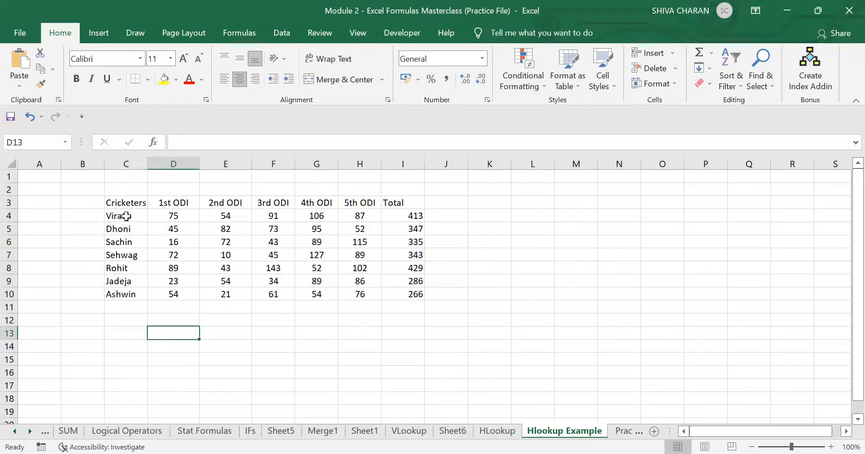
pyautogui.moveTo(127, 217); pyautogui.dragTo(291, 245)
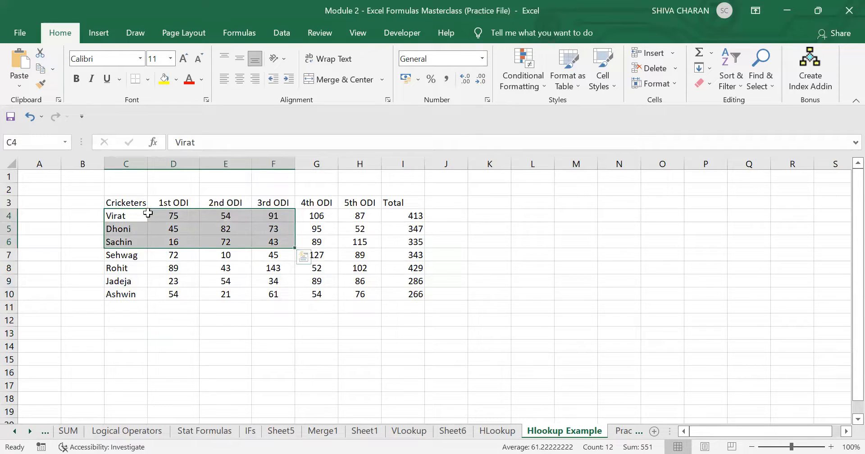
pyautogui.click(119, 216)
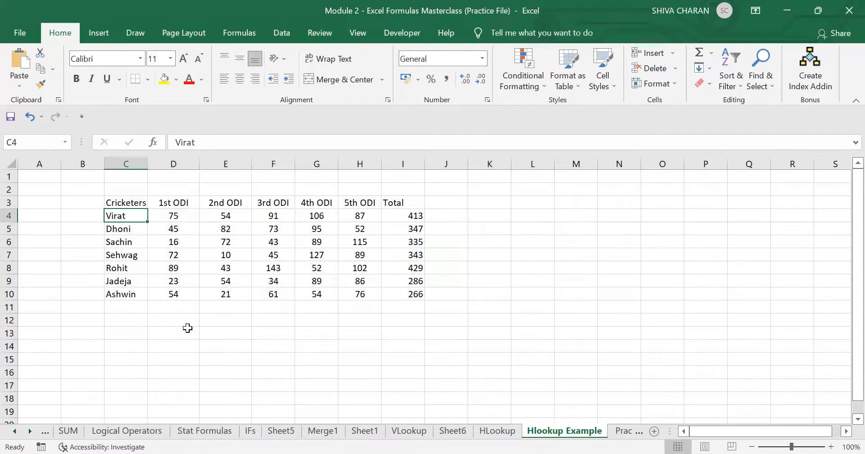
pyautogui.click(186, 319)
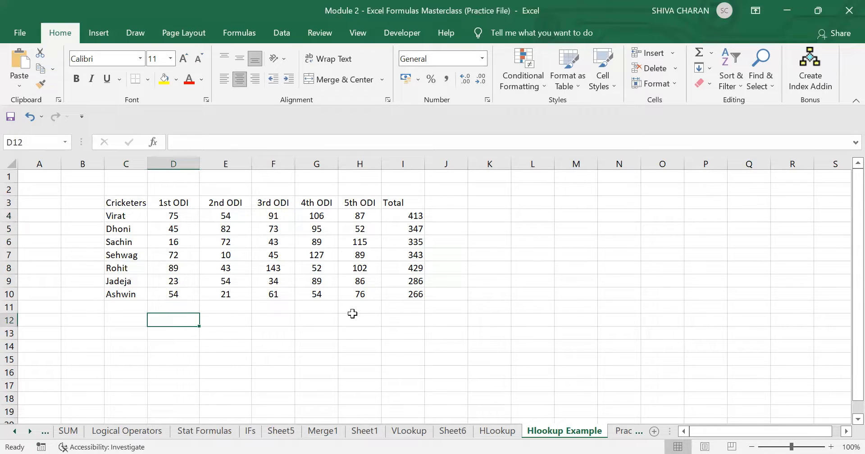
# Enter the lookup example Sachin in M6 and 3rd ODI in N6, beside the scores table.
pyautogui.click(126, 242)
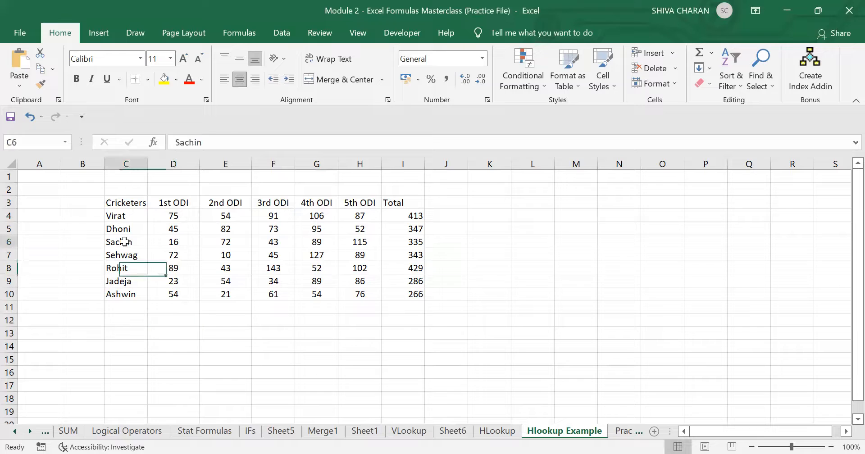
pyautogui.click(580, 246)
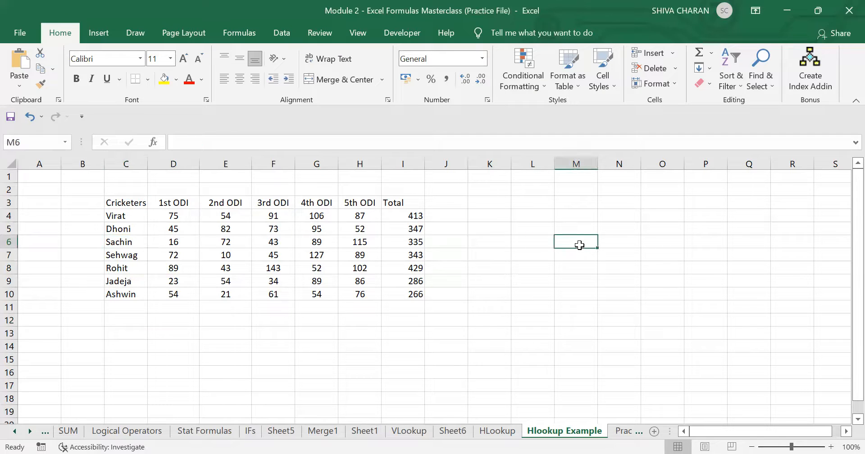
pyautogui.write('Sachin')
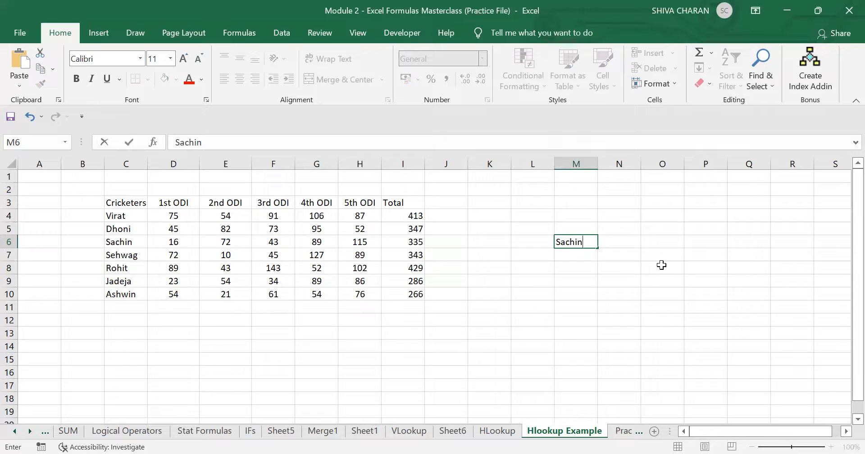
pyautogui.press('Tab')
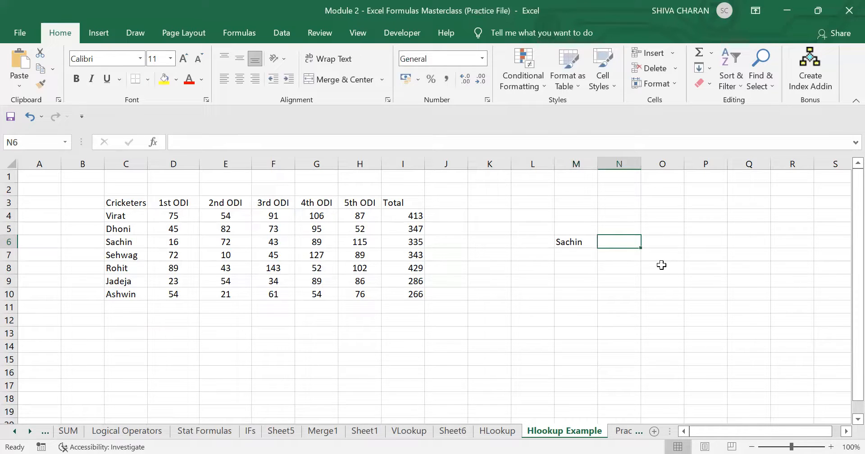
pyautogui.write('3r')
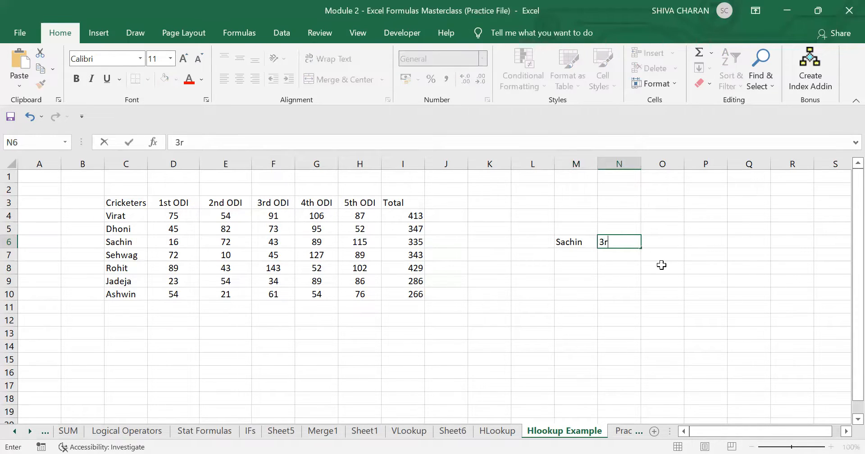
pyautogui.write('d ODI')
pyautogui.click(581, 239)
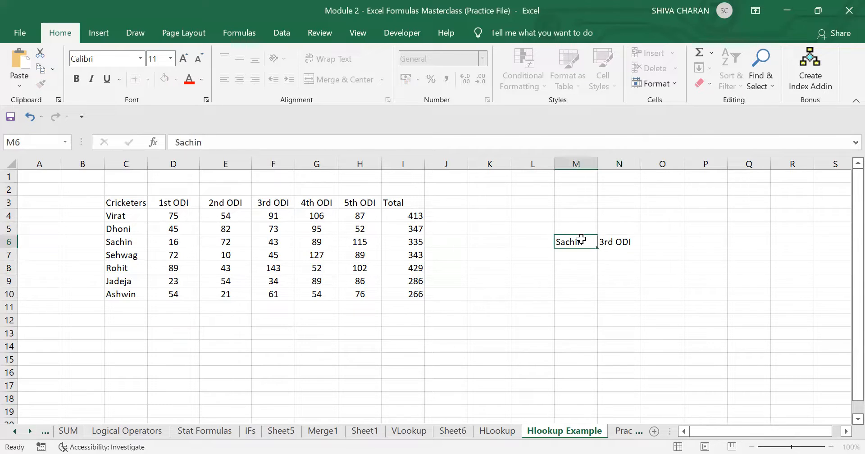
pyautogui.click(632, 239)
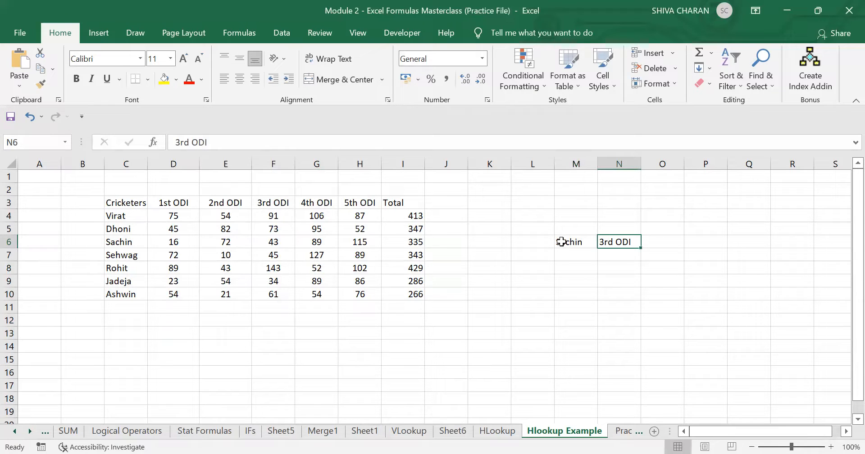
pyautogui.moveTo(561, 242); pyautogui.dragTo(617, 241)
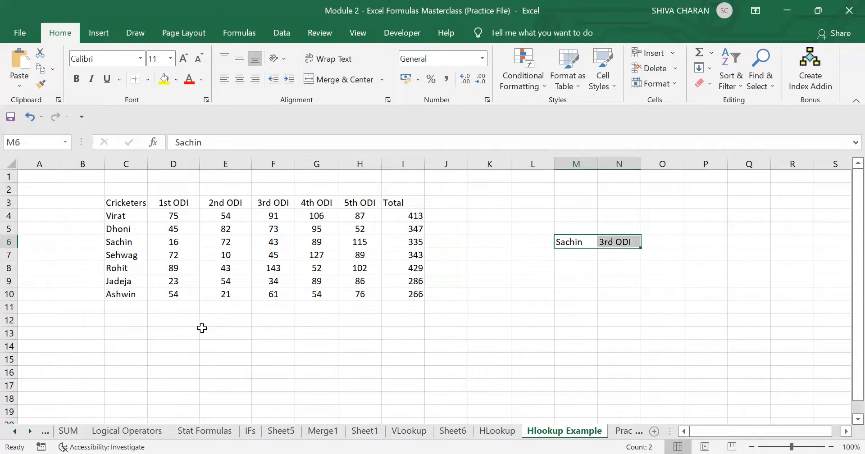
pyautogui.click(182, 321)
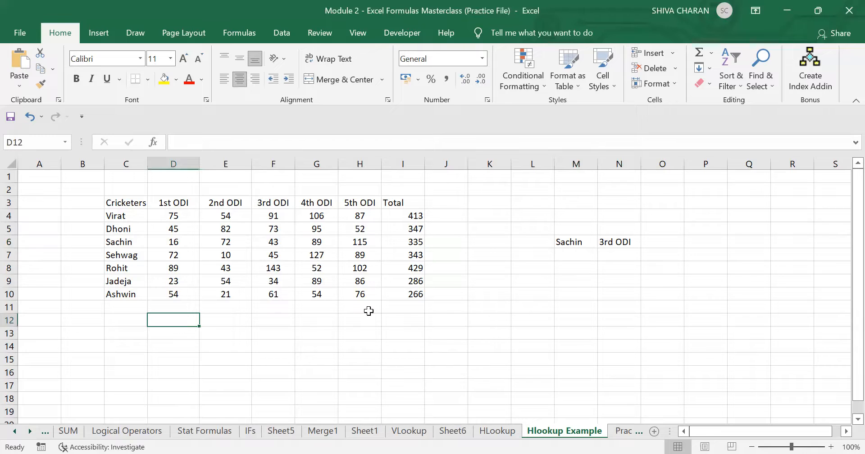
pyautogui.write('=')
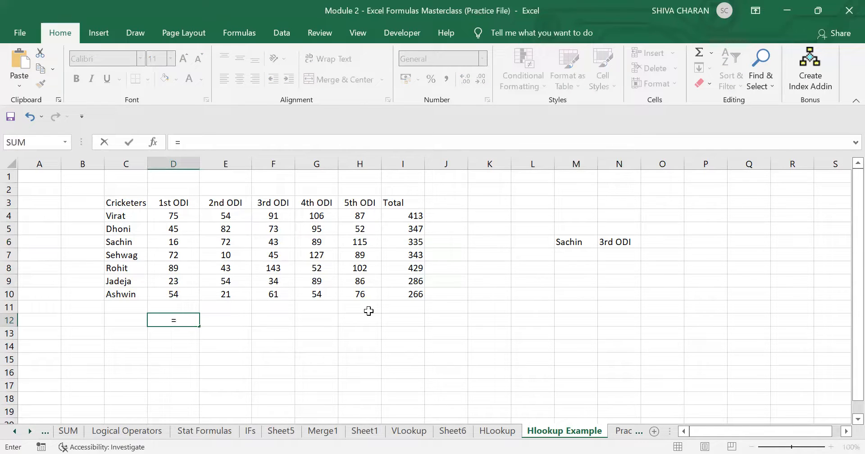
pyautogui.write('H')
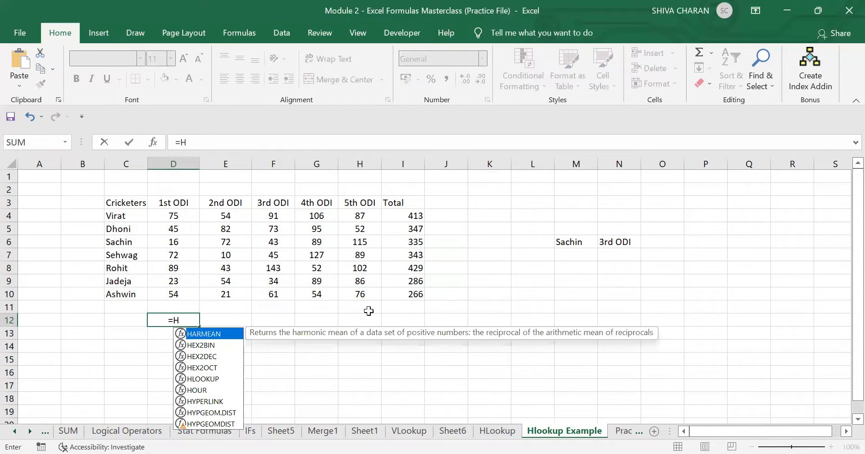
pyautogui.write('LOOK')
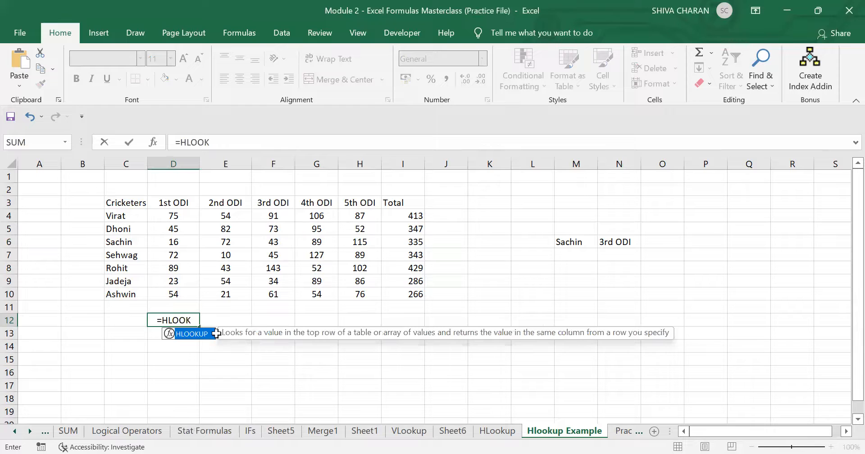
pyautogui.doubleClick(187, 336)
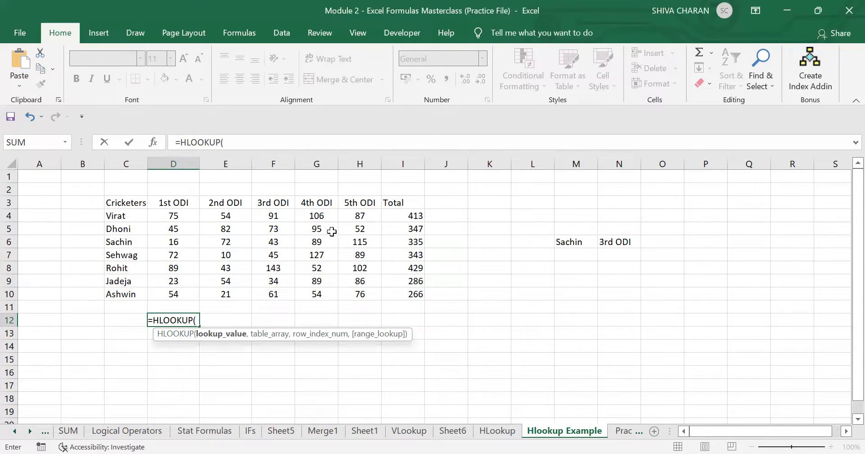
pyautogui.hotkey('ctrl', 'a')
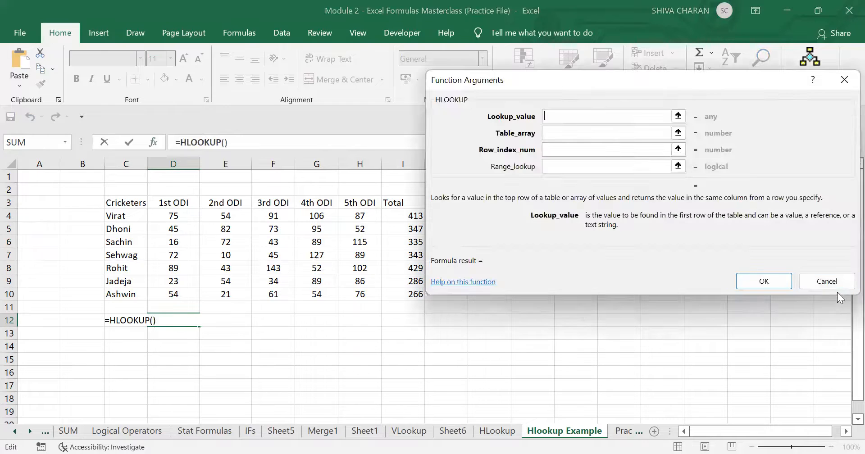
pyautogui.click(844, 284)
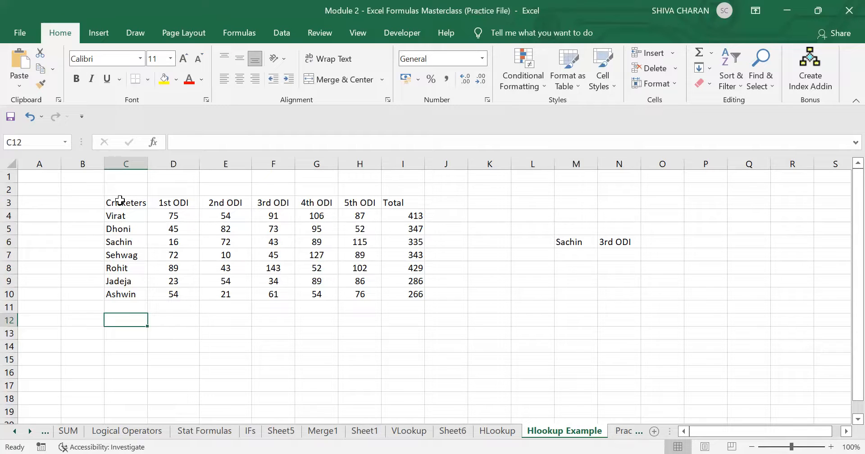
# Start a data validation rule for cell C12 that allows values from a List.
pyautogui.moveTo(120, 200); pyautogui.dragTo(397, 203)
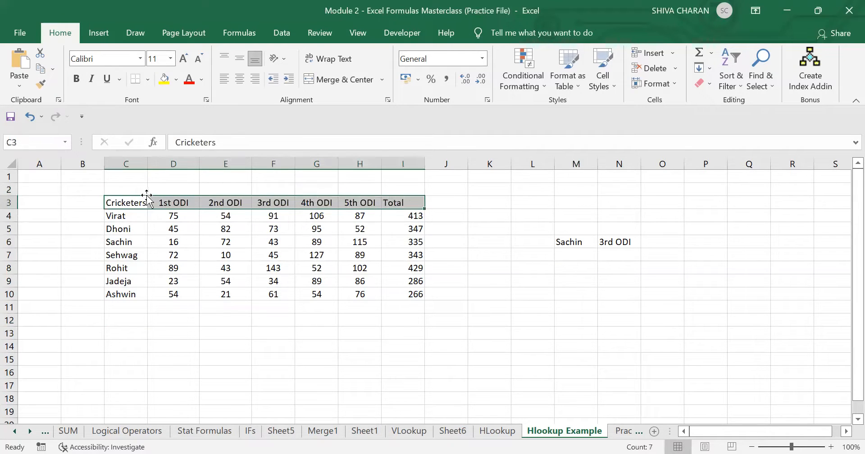
pyautogui.click(133, 323)
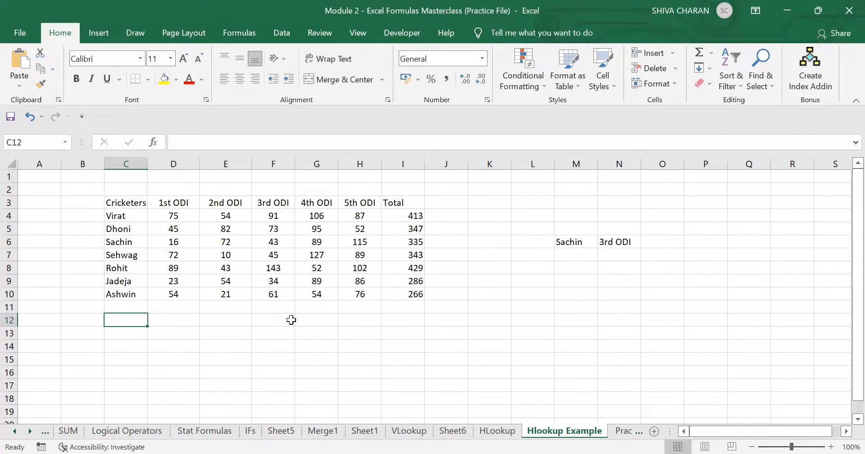
pyautogui.press('alt')
pyautogui.press('a')
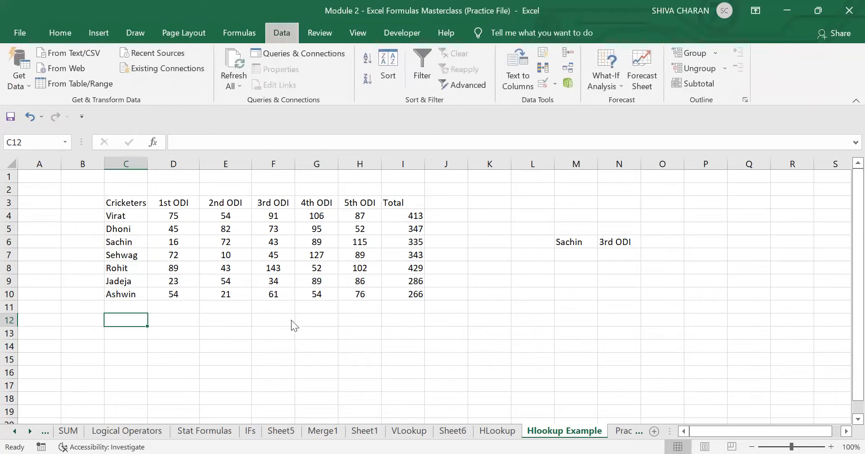
pyautogui.press('v')
pyautogui.press('v')
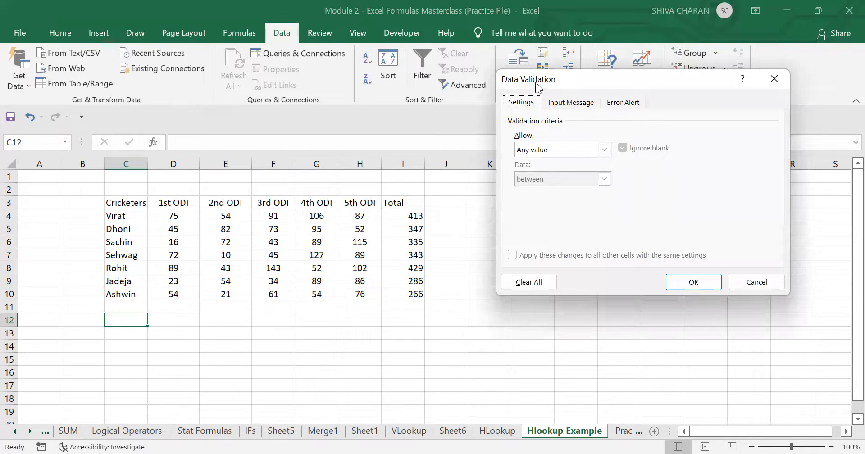
pyautogui.click(604, 150)
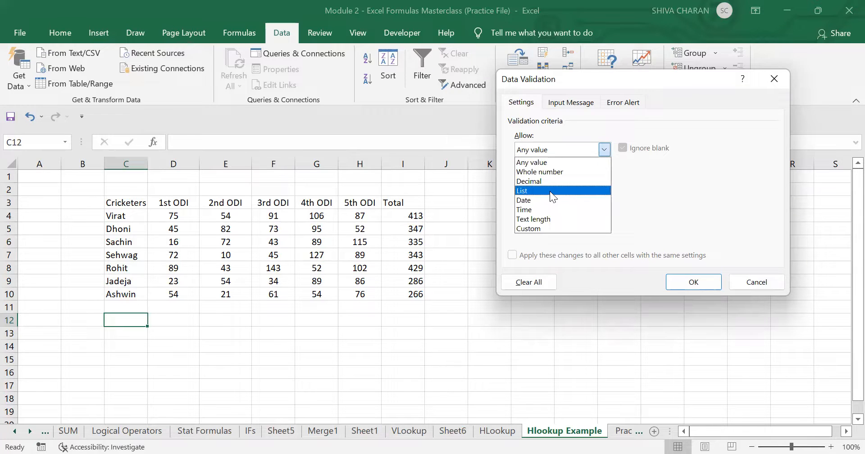
pyautogui.click(549, 190)
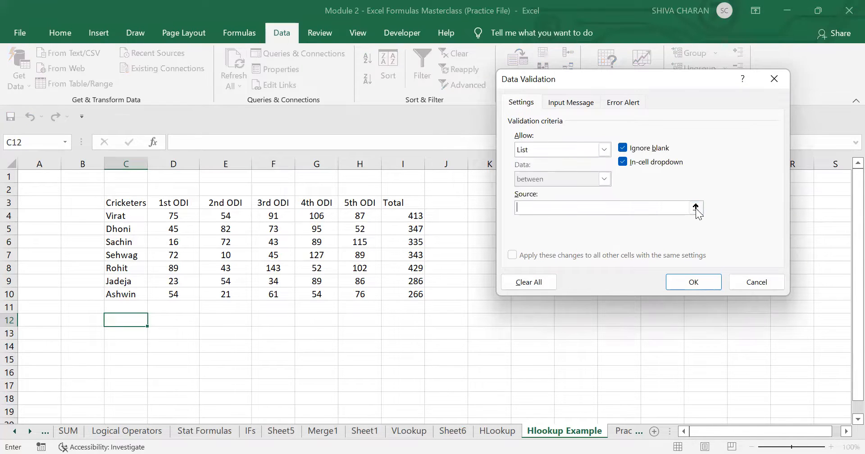
# Set the validation list's source to the header cells C3:I3 and apply the rule.
pyautogui.click(695, 206)
pyautogui.click(121, 202)
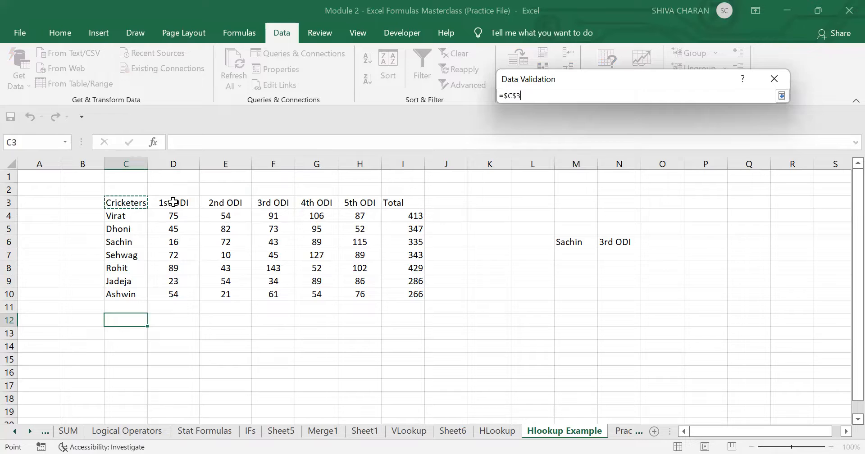
pyautogui.keyDown('shift'); pyautogui.click(396, 202); pyautogui.keyUp('shift')
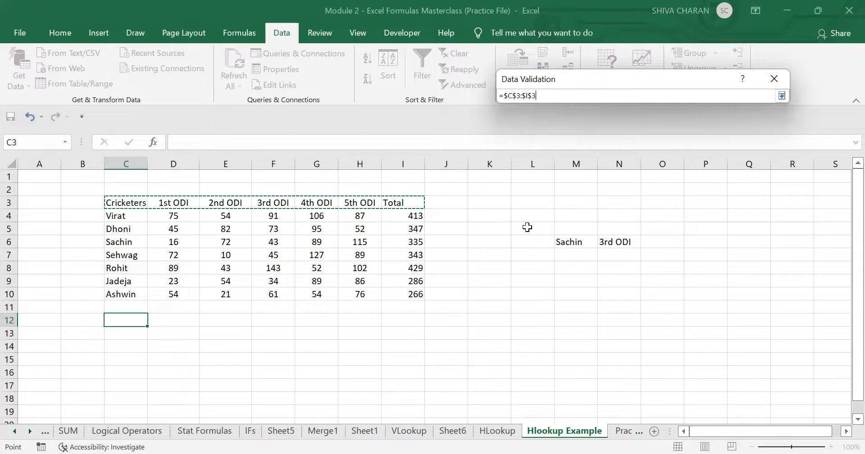
pyautogui.press('Return')
pyautogui.click(691, 279)
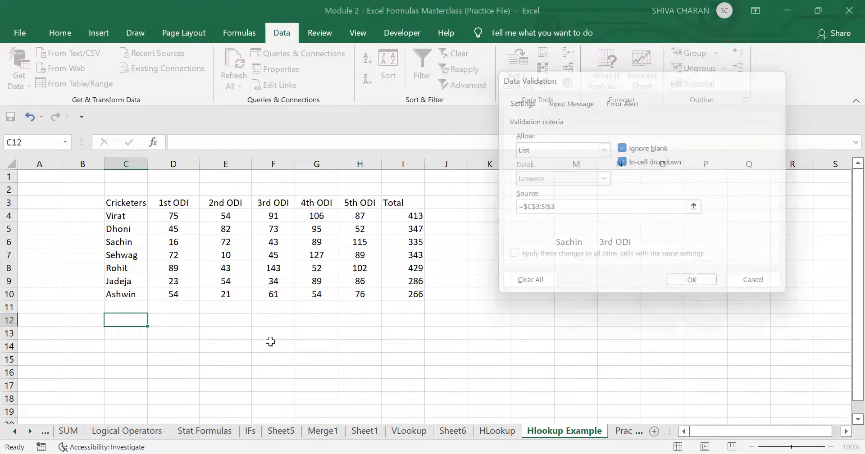
# Begin an HLOOKUP formula in D12 with C12 as the lookup value.
pyautogui.click(185, 319)
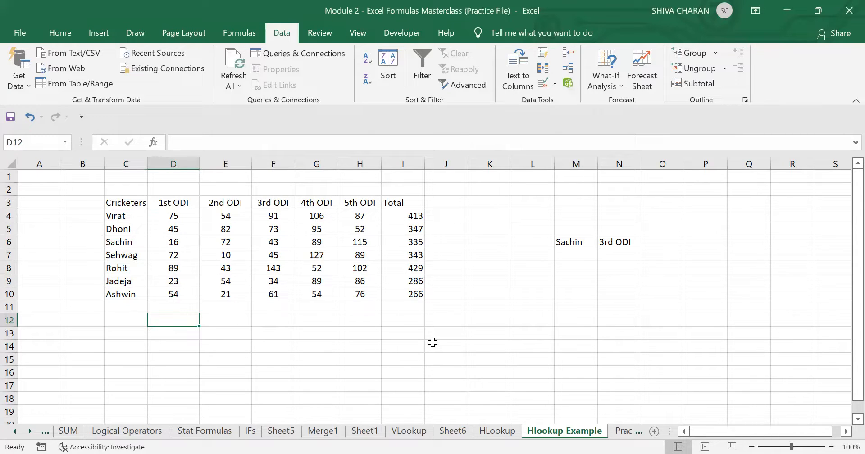
pyautogui.write('=H')
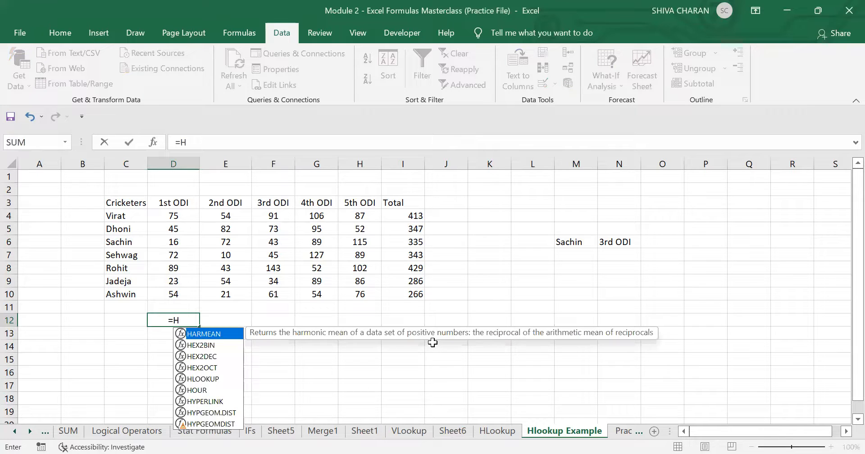
pyautogui.write('LOOK')
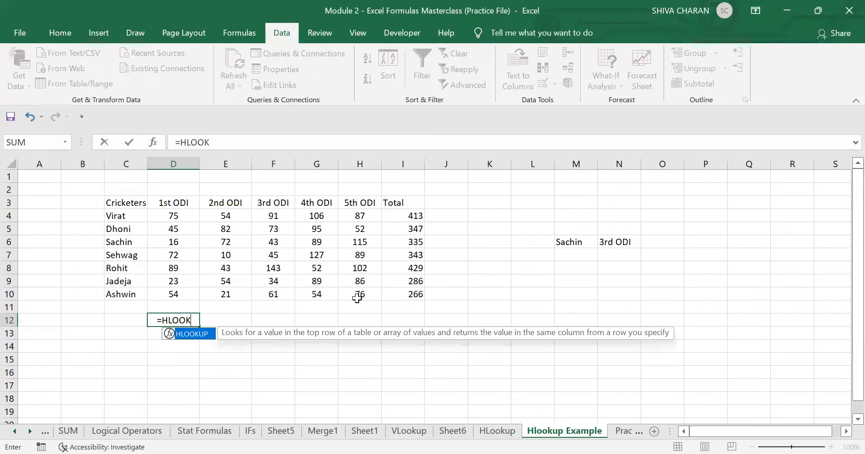
pyautogui.press('Tab')
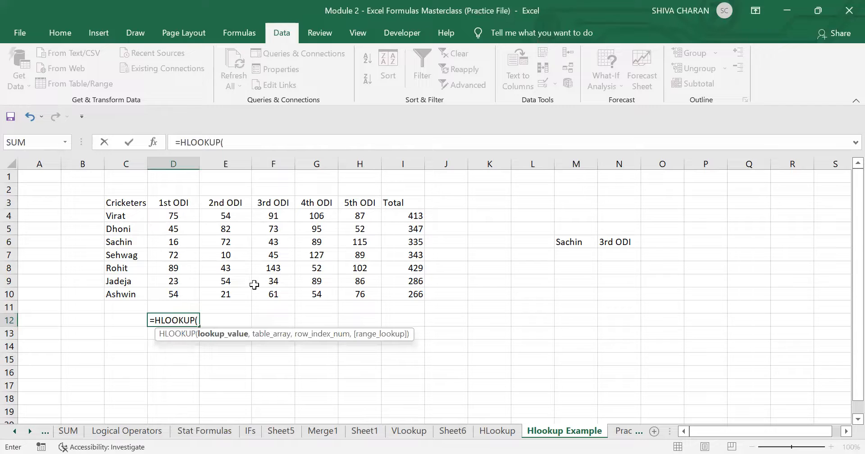
pyautogui.click(122, 319)
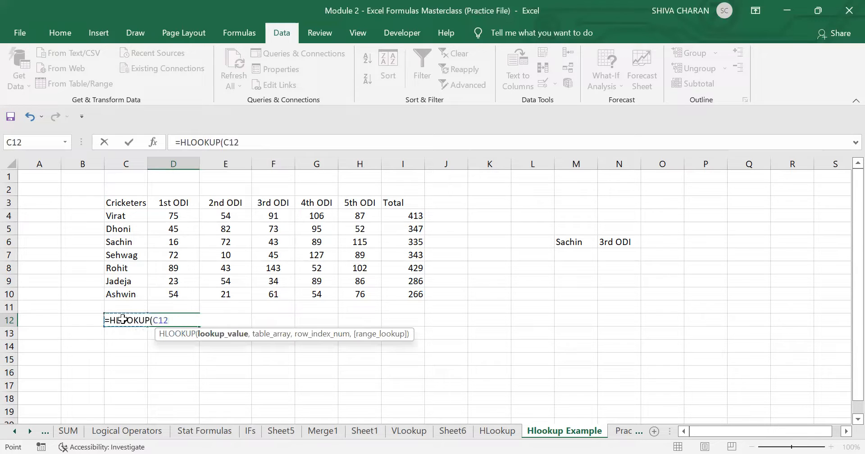
pyautogui.write(',')
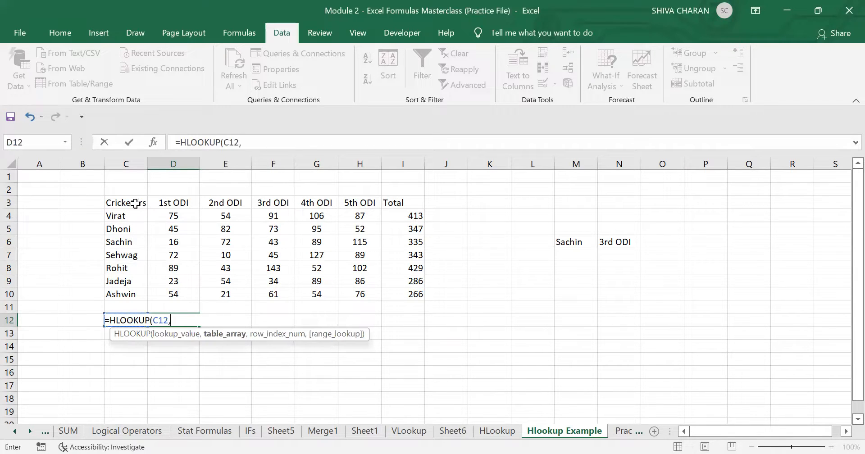
# Complete the D12 HLOOKUP with table array C3:I10, row index 4 and FALSE for an exact match.
pyautogui.click(126, 203)
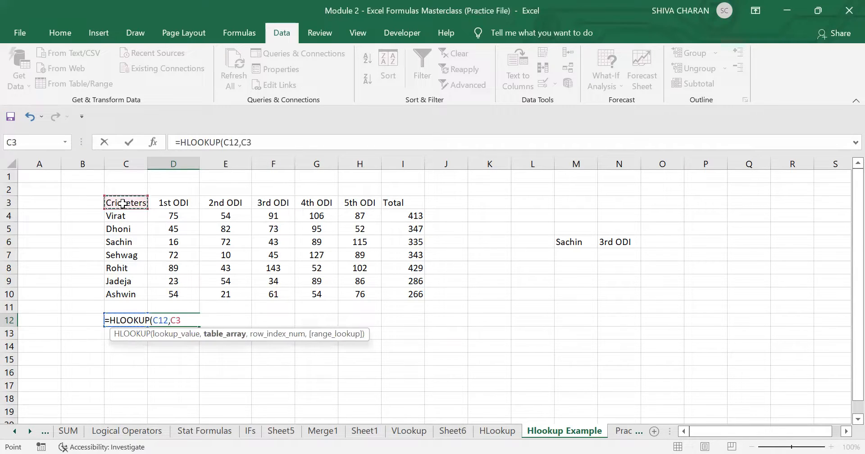
pyautogui.keyDown('shift'); pyautogui.click(407, 292); pyautogui.keyUp('shift')
pyautogui.write(',4')
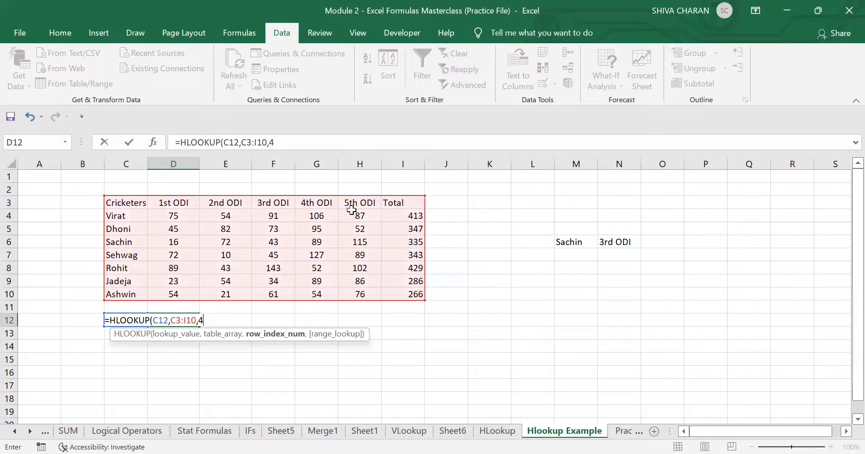
pyautogui.write(',')
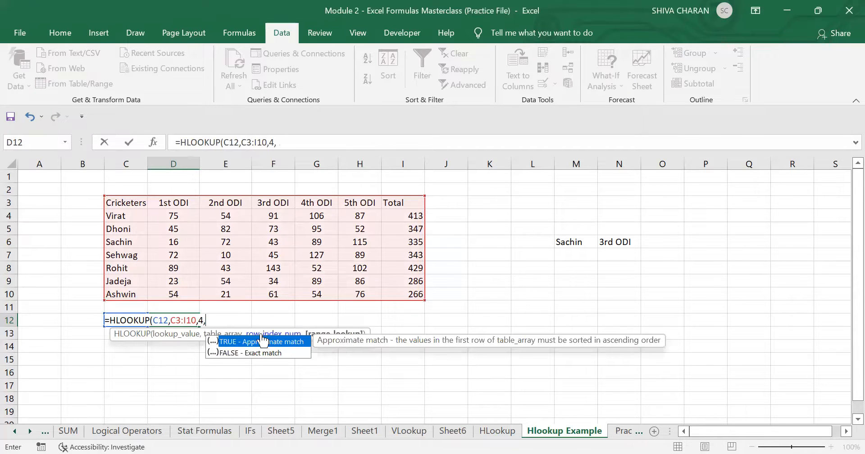
pyautogui.doubleClick(279, 352)
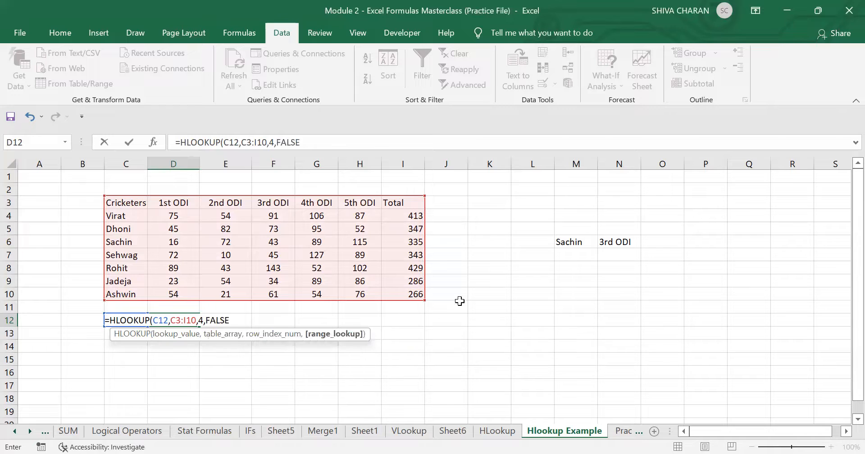
pyautogui.write(')')
pyautogui.press('Return')
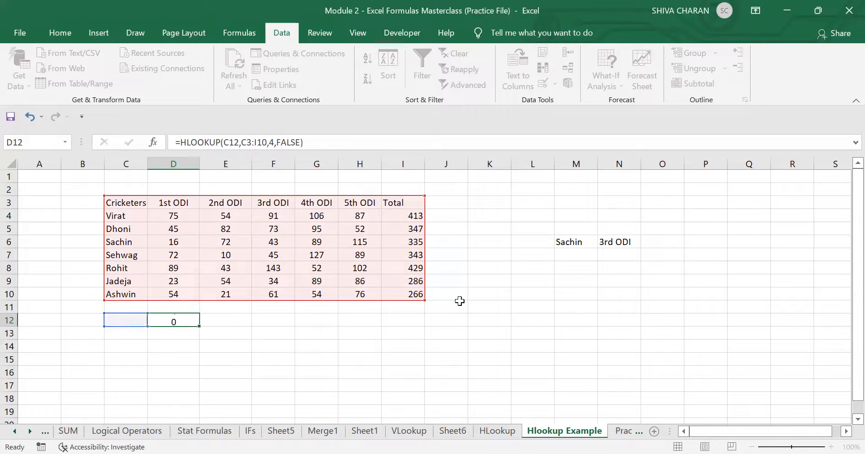
# Choose 1st ODI from the dropdown in C12 as the lookup value.
pyautogui.click(198, 319)
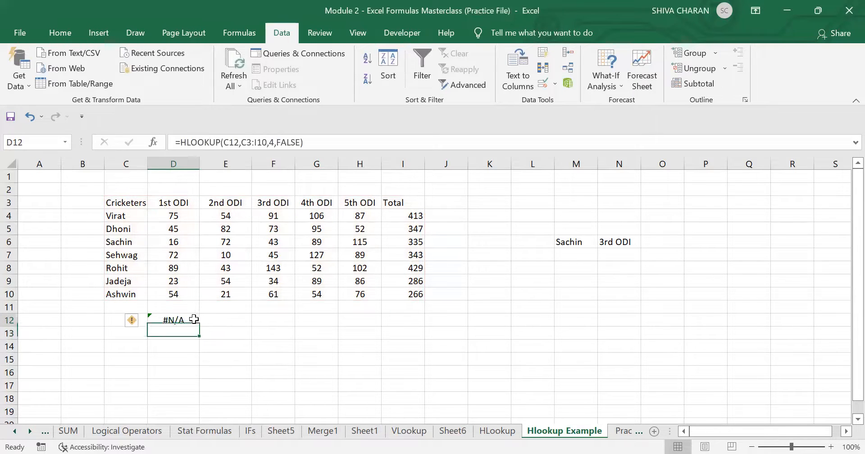
pyautogui.click(130, 321)
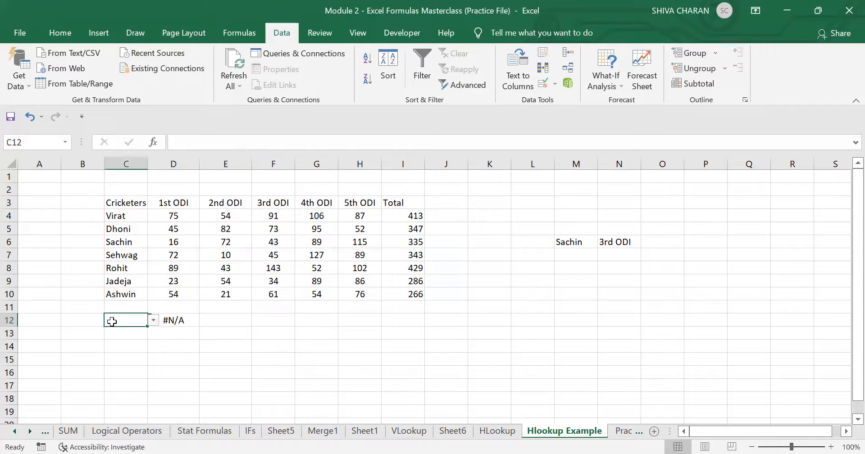
pyautogui.click(154, 320)
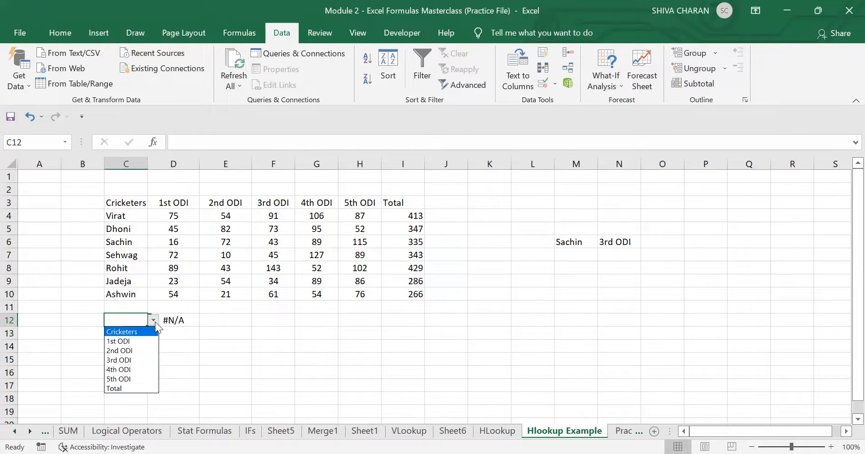
pyautogui.click(134, 341)
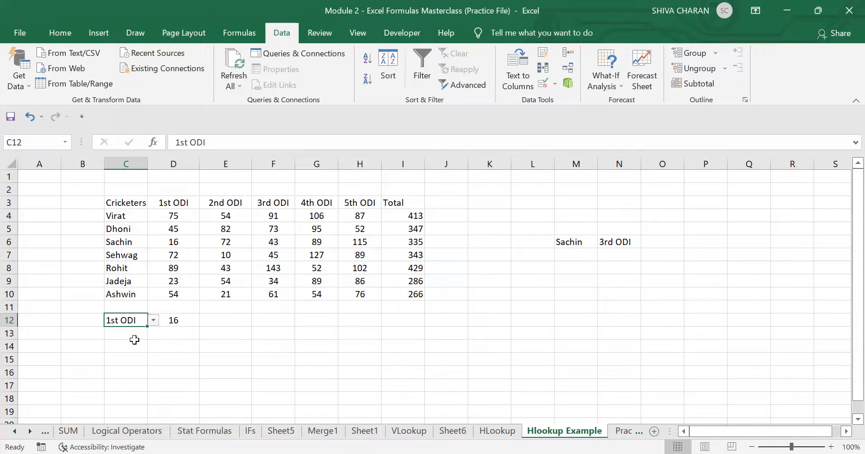
# Switch the match in C12 to 3rd ODI, as requested for Sachin in N6.
pyautogui.click(621, 240)
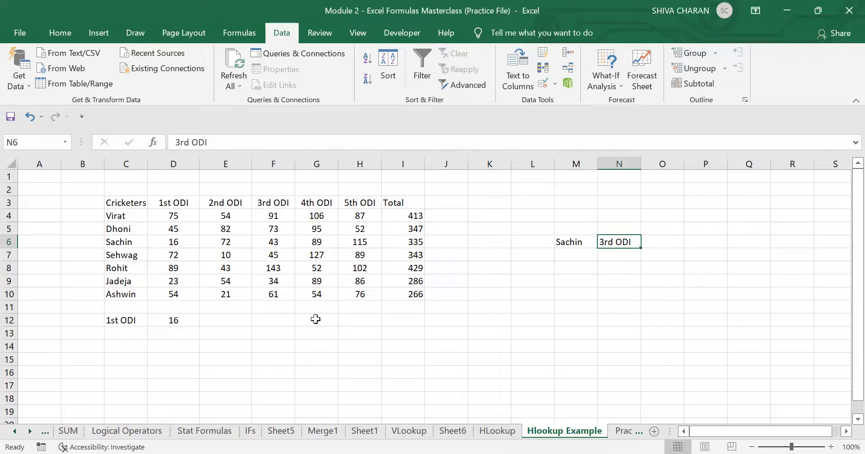
pyautogui.click(137, 321)
pyautogui.click(151, 320)
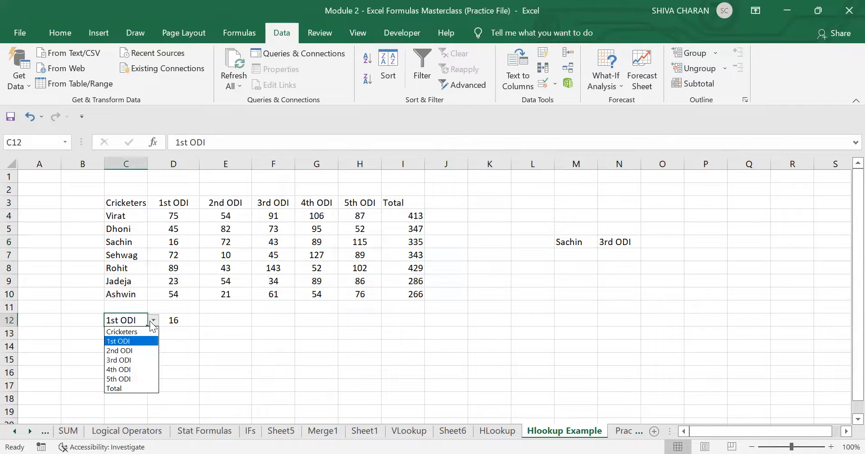
pyautogui.click(141, 361)
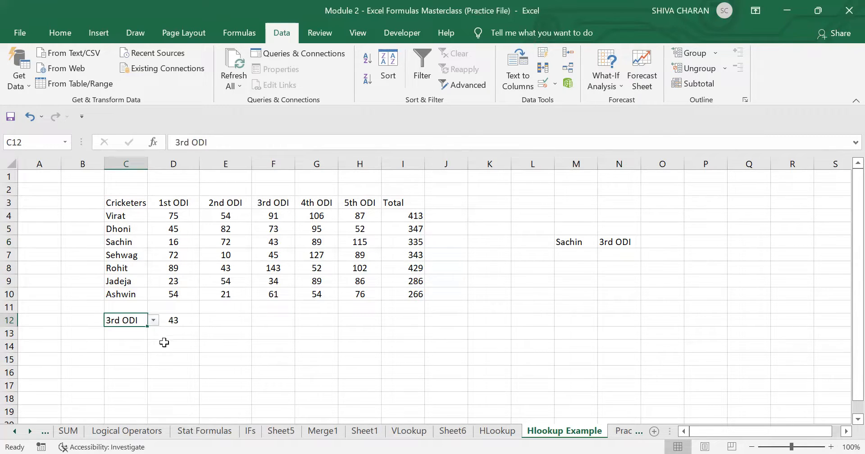
# Compare the lookup result in D12 with Sachin's 3rd ODI score in the table.
pyautogui.click(194, 319)
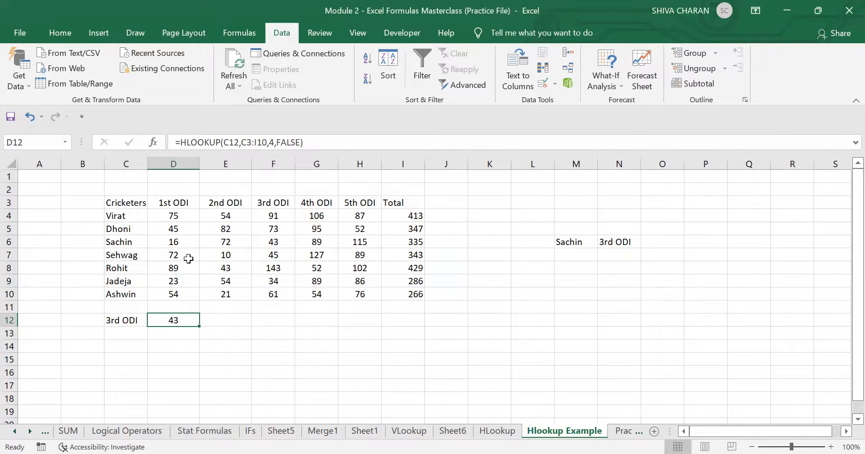
pyautogui.click(120, 239)
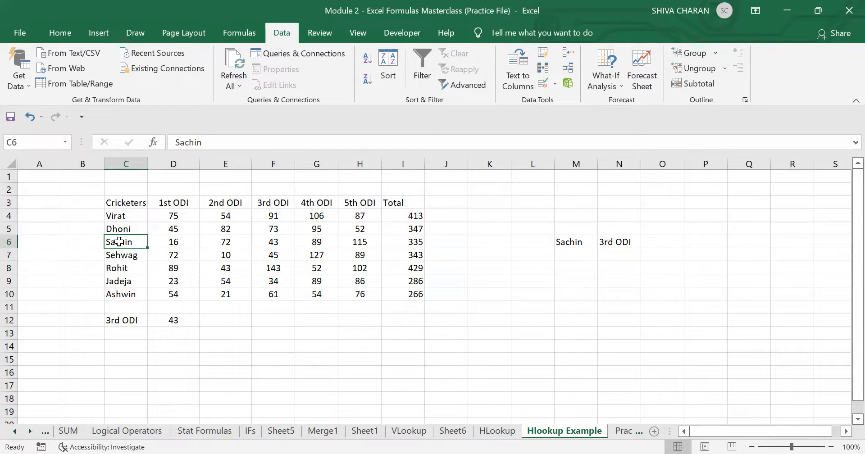
pyautogui.moveTo(119, 242); pyautogui.dragTo(259, 244)
pyautogui.click(276, 243)
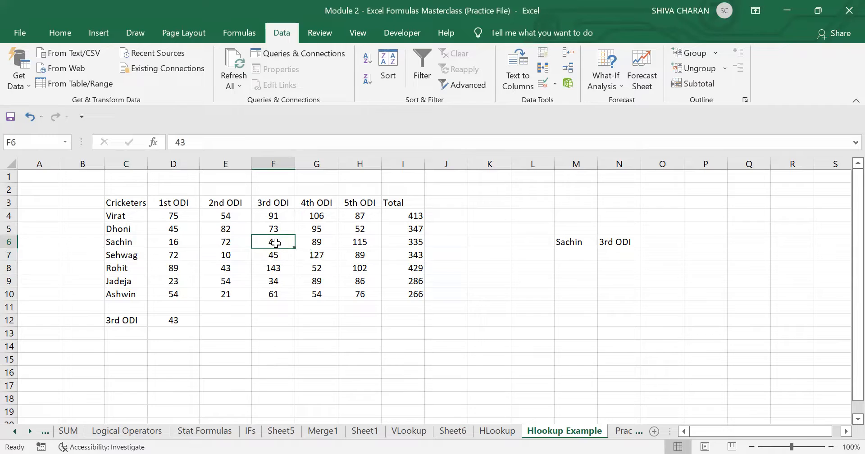
pyautogui.keyDown('ctrl'); pyautogui.click(141, 241); pyautogui.keyUp('ctrl')
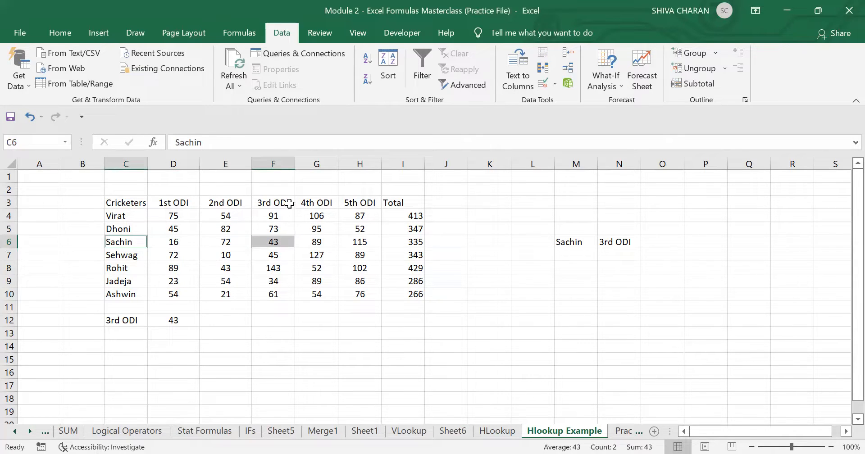
pyautogui.click(139, 320)
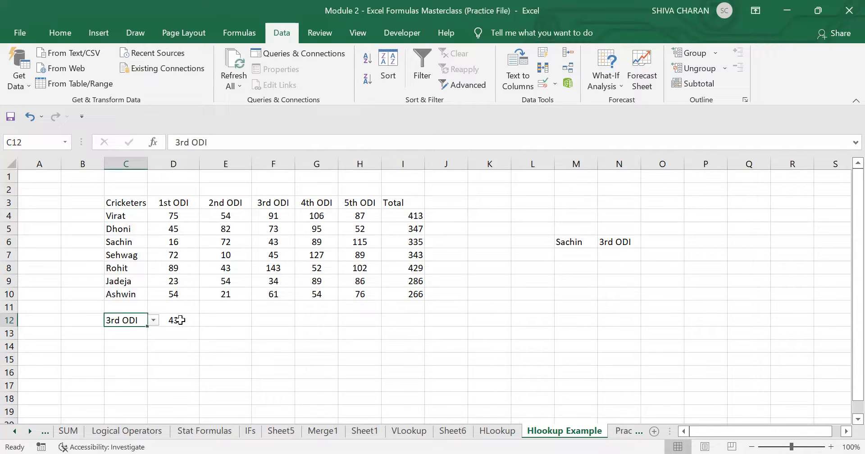
pyautogui.click(181, 320)
# Set C12 to 5th ODI and check D12 against Sachin's 5th ODI score in the table.
pyautogui.click(141, 321)
pyautogui.click(150, 322)
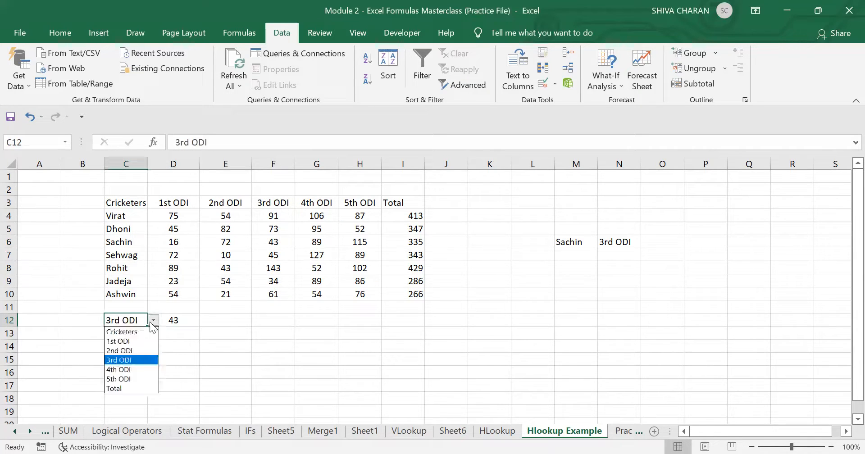
pyautogui.click(143, 378)
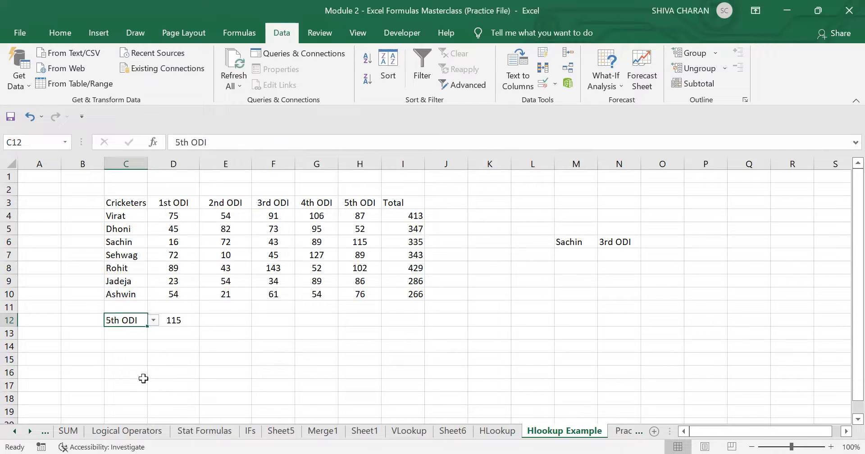
pyautogui.click(200, 321)
pyautogui.click(138, 244)
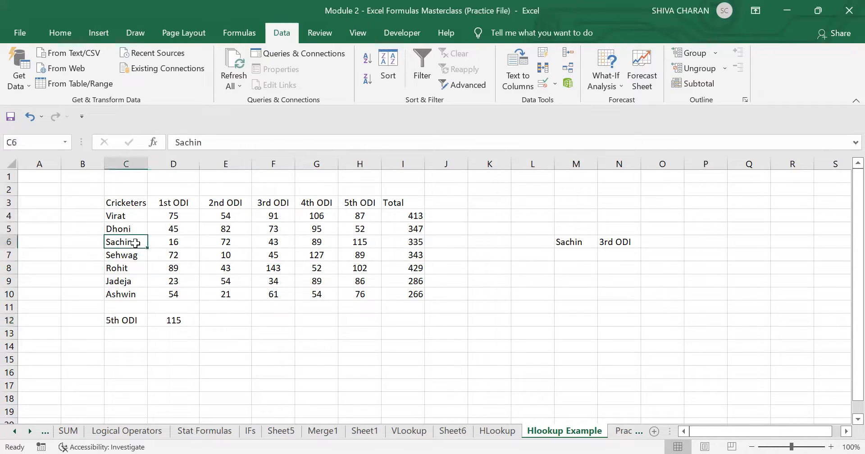
pyautogui.click(365, 241)
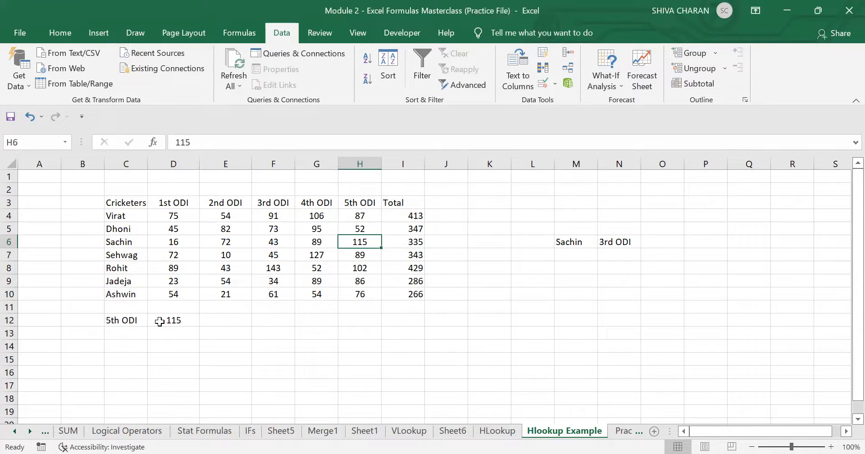
# Set C12 to Total and check D12 against Sachin's total in the table.
pyautogui.click(146, 318)
pyautogui.click(153, 321)
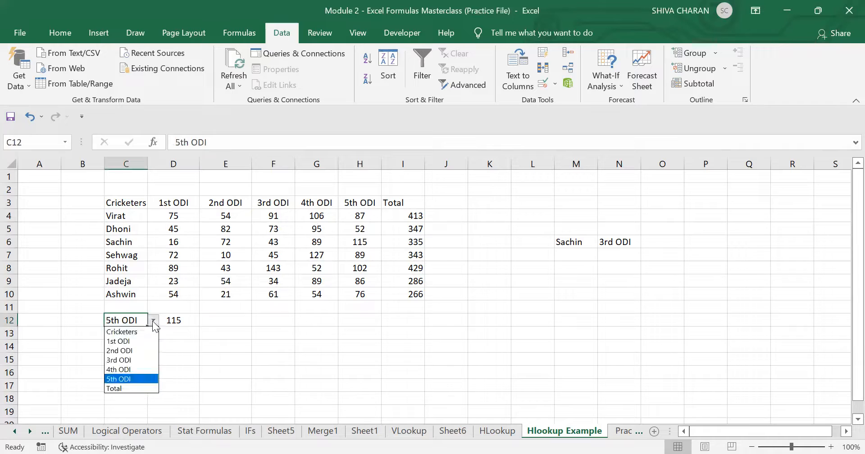
pyautogui.click(141, 389)
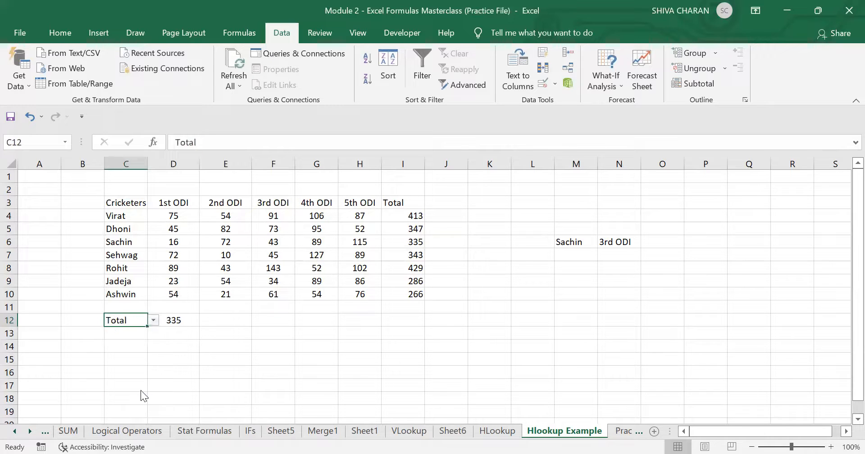
pyautogui.click(189, 319)
pyautogui.click(128, 238)
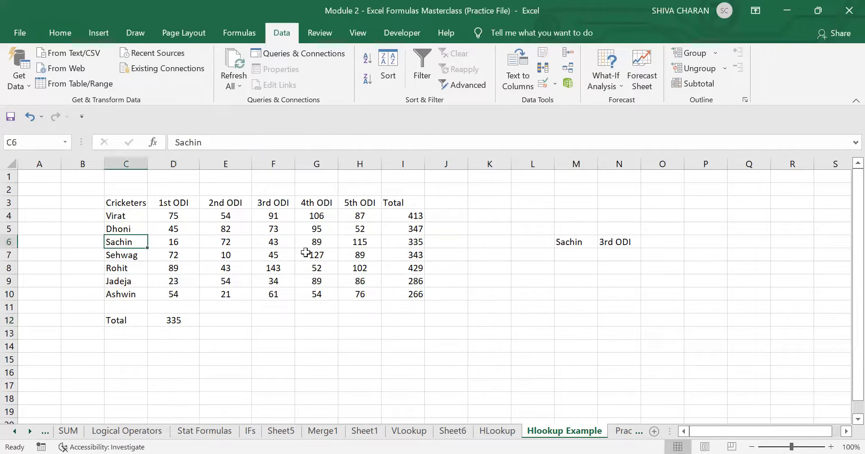
pyautogui.keyDown('ctrl'); pyautogui.click(397, 241); pyautogui.keyUp('ctrl')
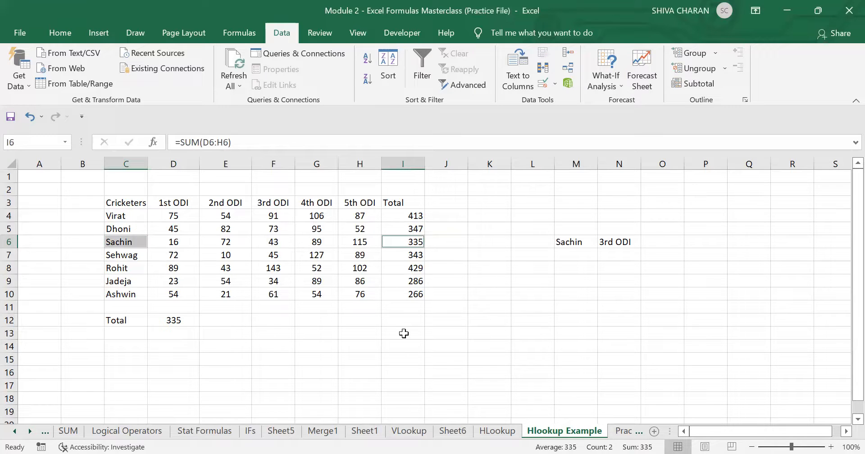
pyautogui.click(334, 345)
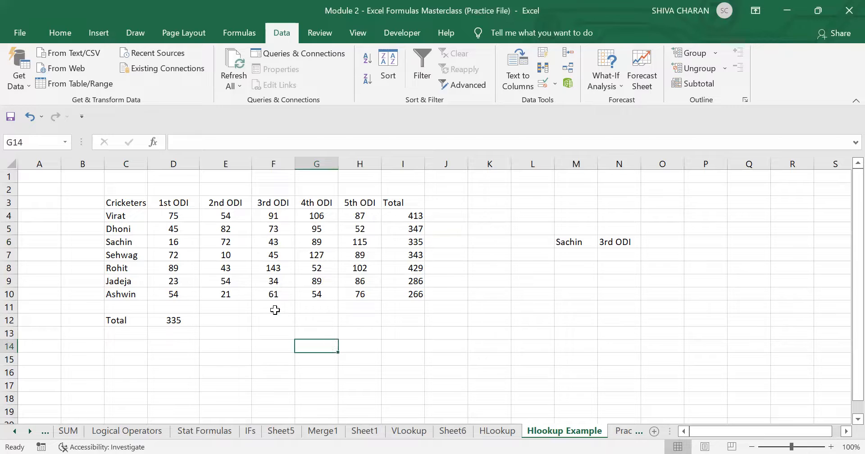
# Add a second lookup request below Sachin's, with Rohit in M7 and 5th ODI in N7.
pyautogui.click(118, 269)
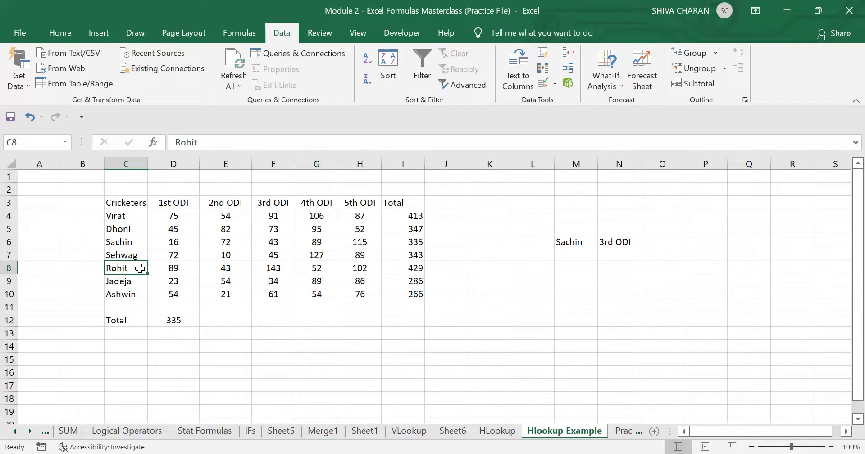
pyautogui.click(584, 260)
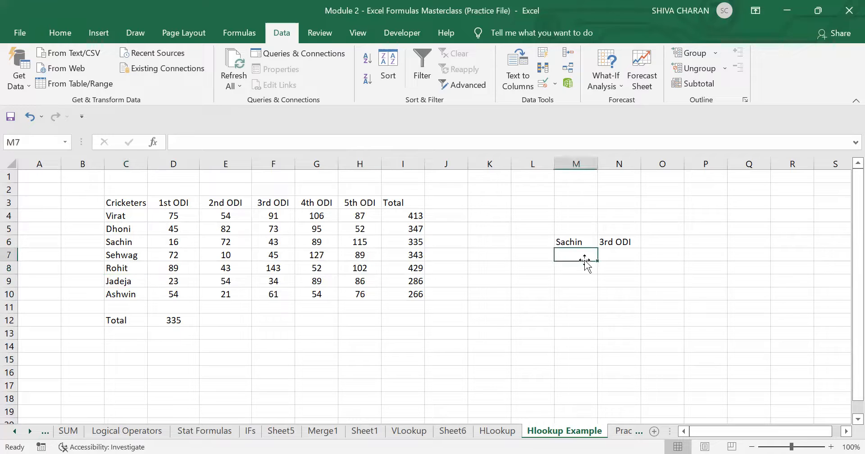
pyautogui.write('Rohit')
pyautogui.press('Tab')
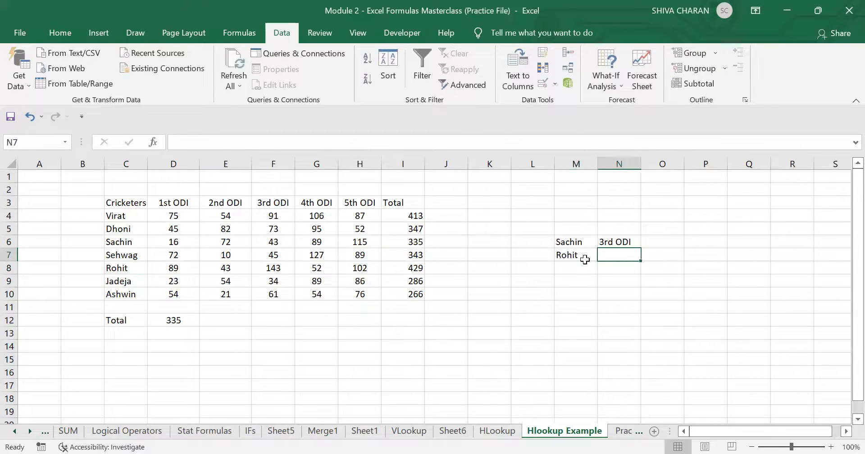
pyautogui.write('5th ODI')
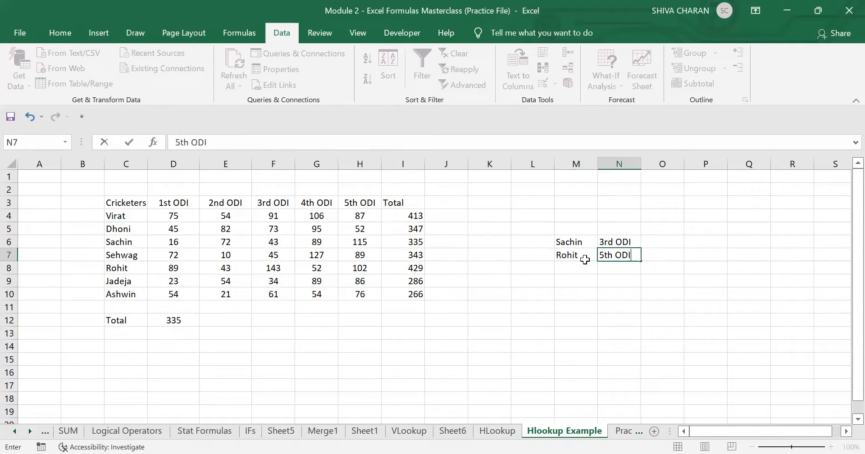
pyautogui.press('Return')
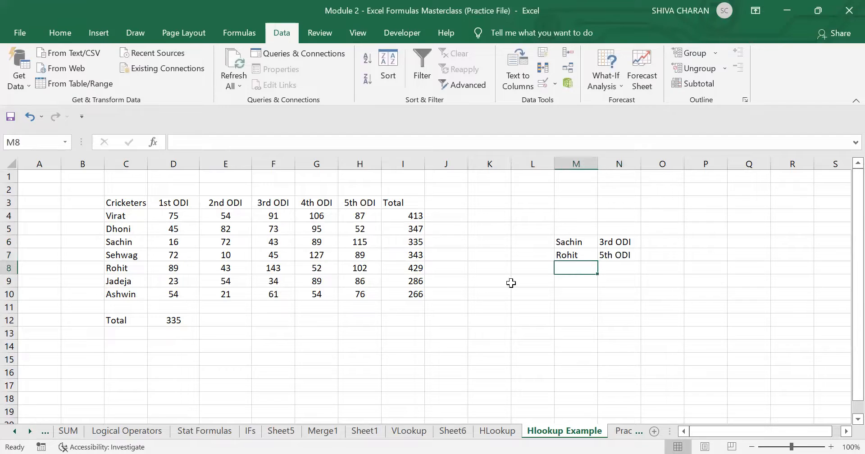
# Change the row index in D12's HLOOKUP formula to 6 so that it returns Rohit's scores.
pyautogui.click(182, 321)
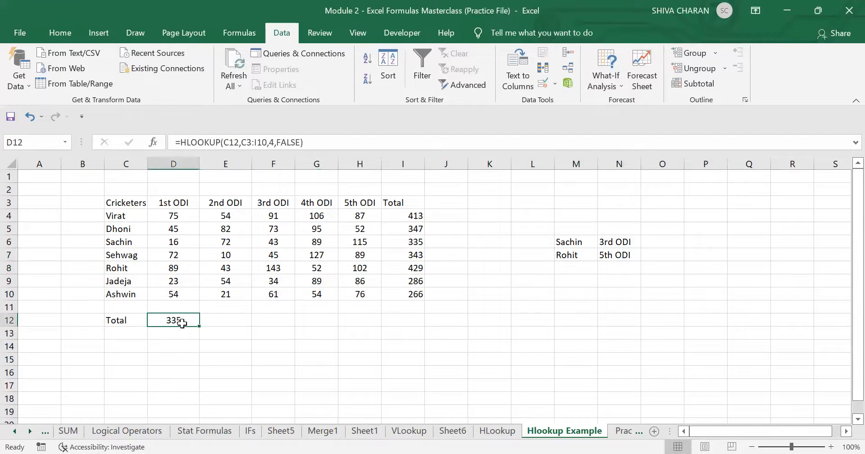
pyautogui.click(310, 142)
pyautogui.press('Left')
pyautogui.press('Left')
pyautogui.press('Left')
pyautogui.press('Left')
pyautogui.press('Left')
pyautogui.press('Left')
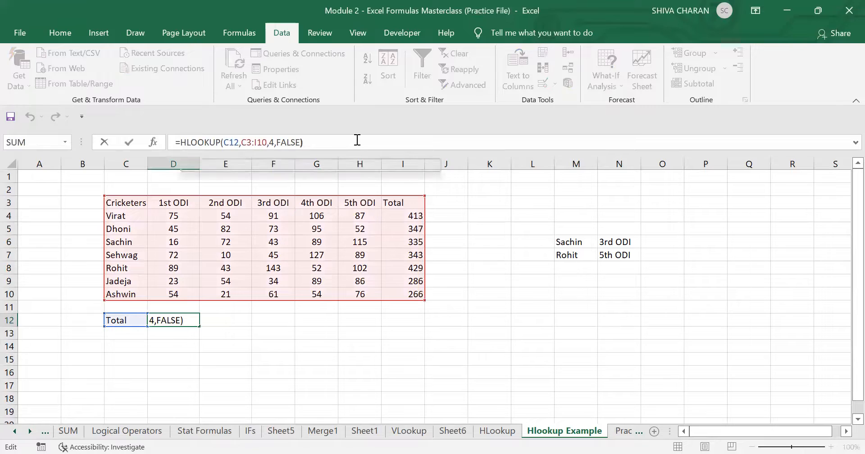
pyautogui.press('Left')
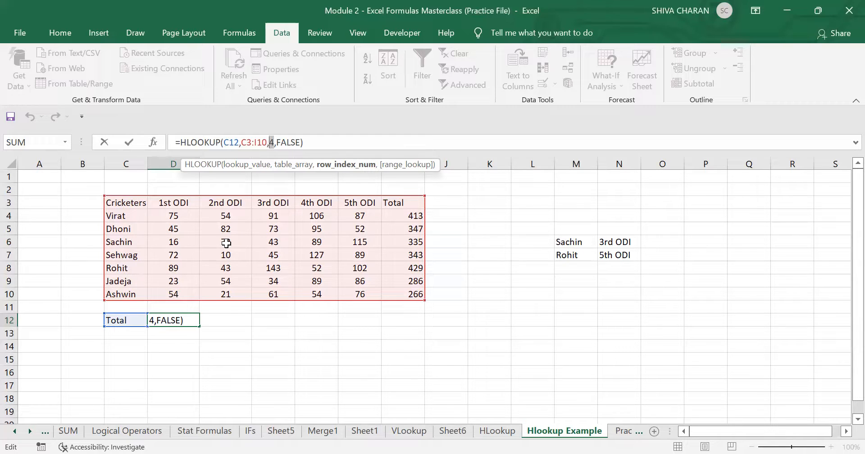
pyautogui.write('6')
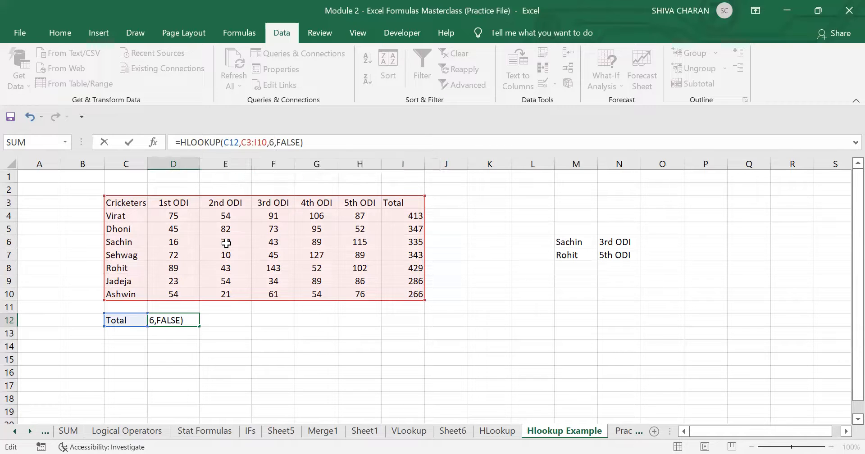
pyautogui.press('Return')
# Check D12's result against Rohit's total in the table and review the requested match in N7.
pyautogui.click(123, 323)
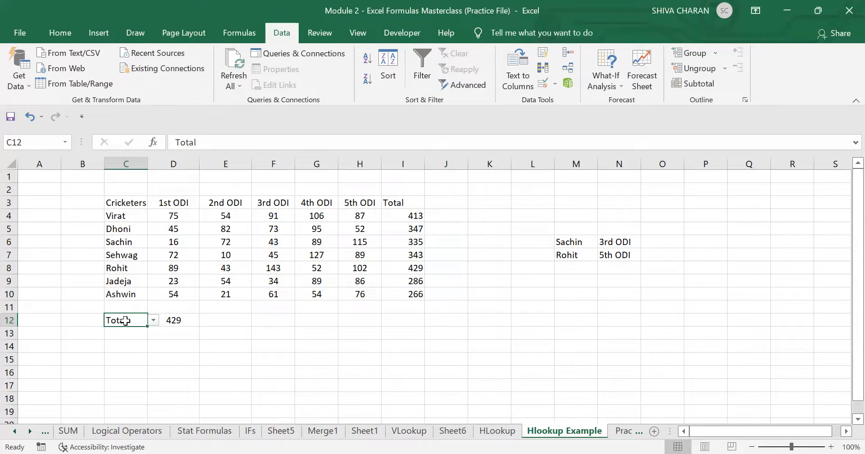
pyautogui.click(188, 321)
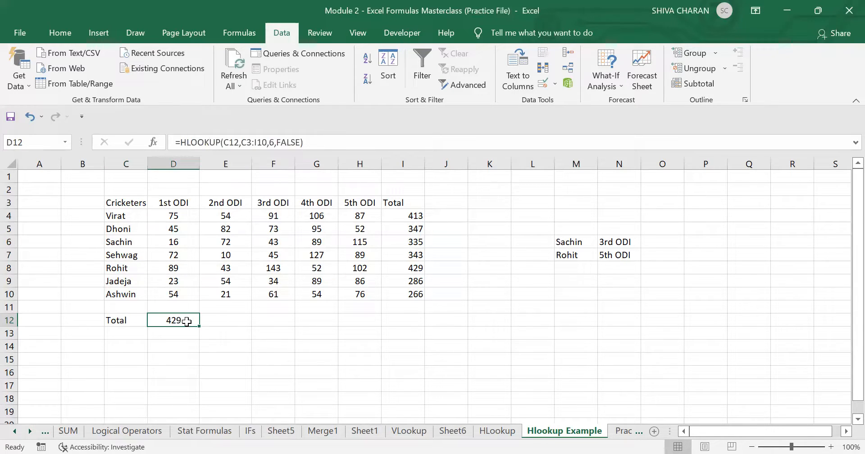
pyautogui.click(403, 268)
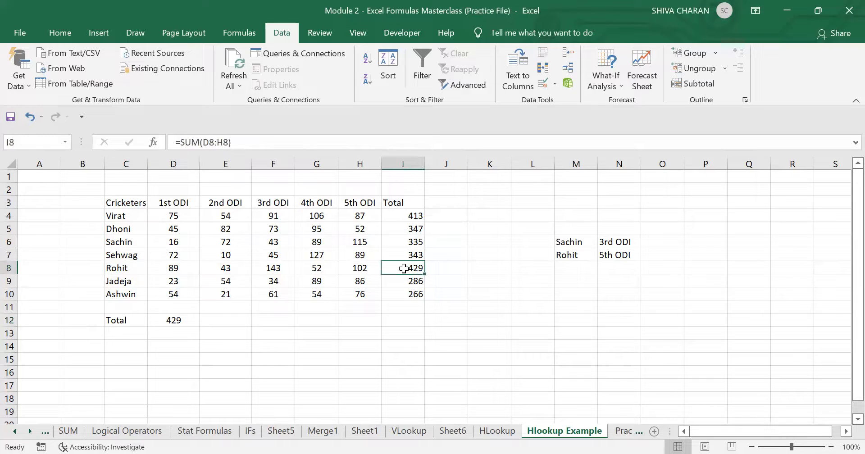
pyautogui.keyDown('ctrl'); pyautogui.click(127, 270); pyautogui.keyUp('ctrl')
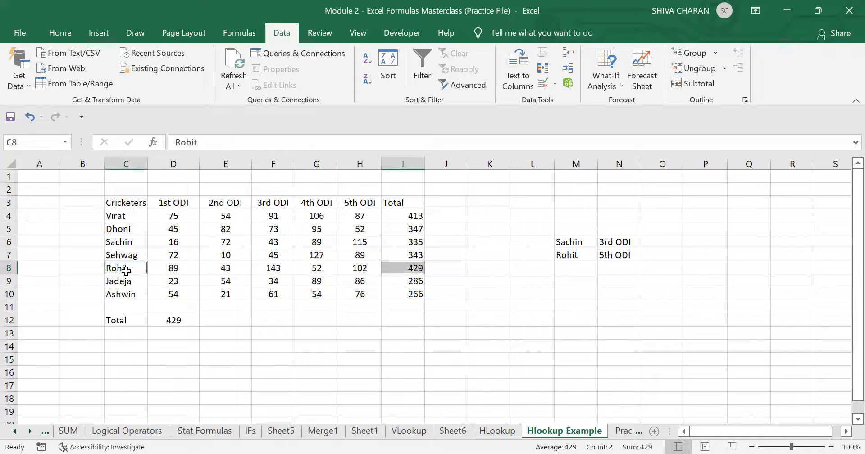
pyautogui.click(615, 255)
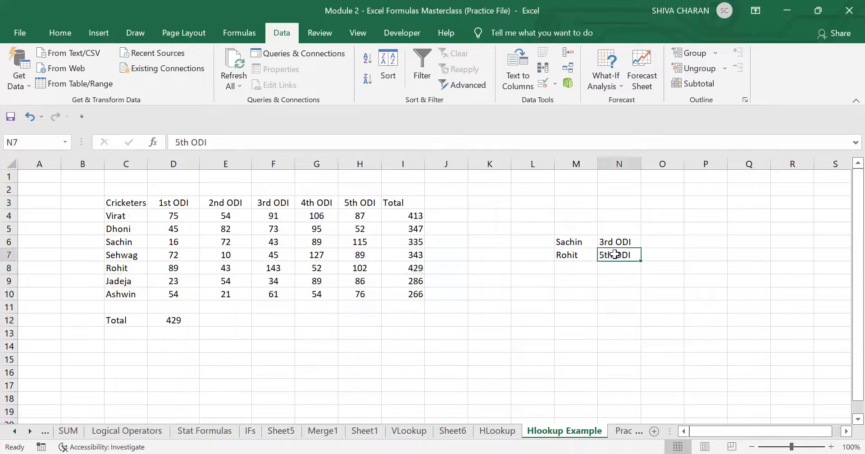
# Set C12 to 5th ODI and check D12 against Rohit's 5th ODI score in the table.
pyautogui.click(136, 318)
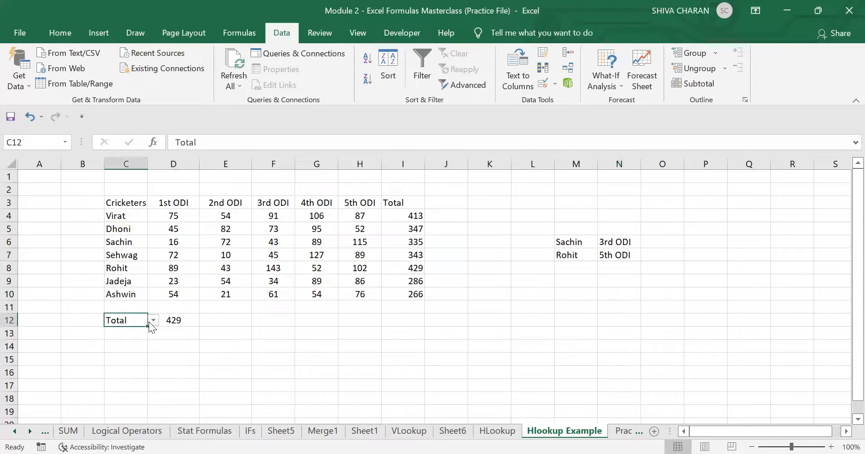
pyautogui.click(152, 322)
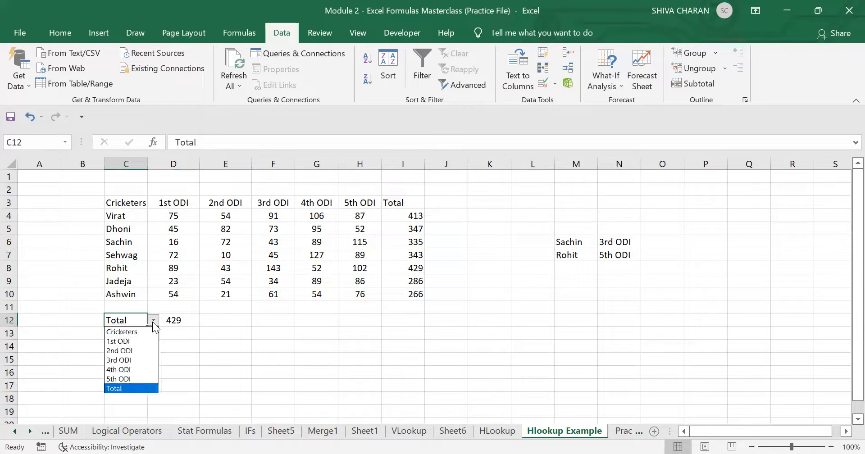
pyautogui.click(138, 376)
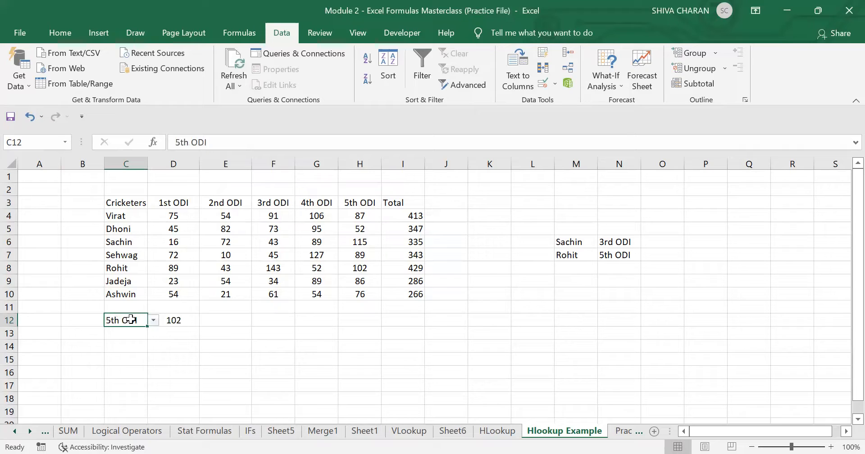
pyautogui.click(165, 321)
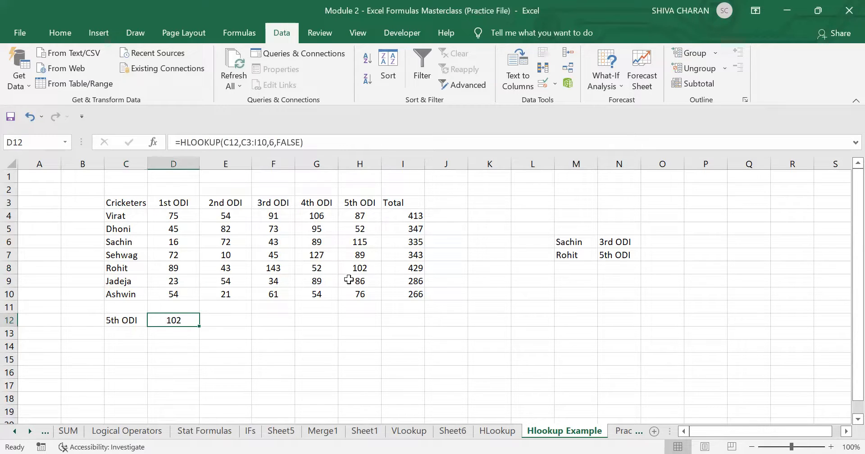
pyautogui.click(363, 267)
pyautogui.keyDown('ctrl'); pyautogui.click(136, 268); pyautogui.keyUp('ctrl')
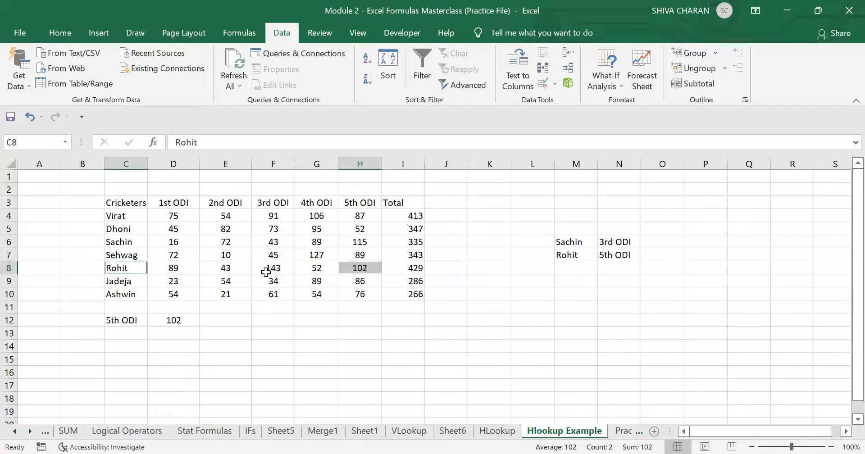
# Review the lookup value in C12, the result in D12, the score table C3:I10 and its cricketer column.
pyautogui.click(81, 320)
pyautogui.click(123, 319)
pyautogui.click(167, 317)
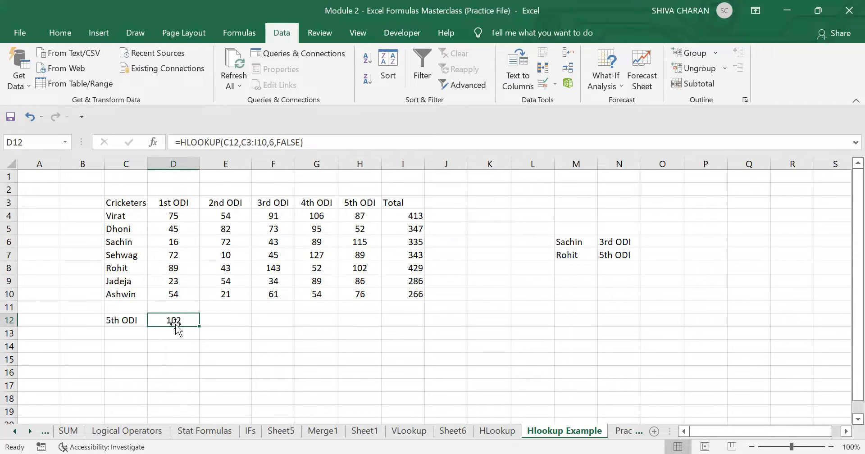
pyautogui.moveTo(131, 201); pyautogui.dragTo(407, 289)
pyautogui.click(373, 340)
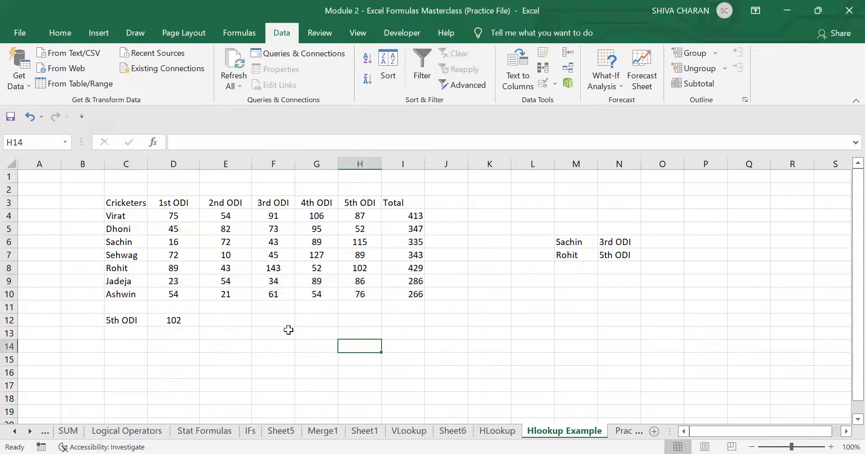
pyautogui.click(126, 320)
pyautogui.click(182, 280)
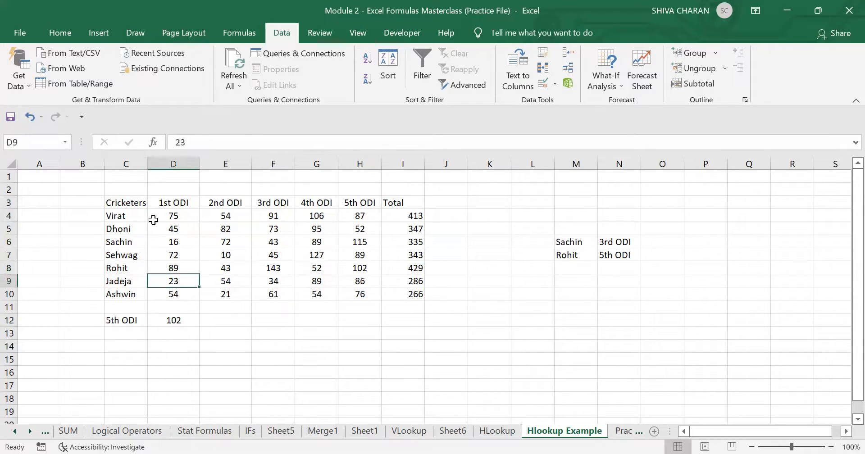
pyautogui.click(171, 320)
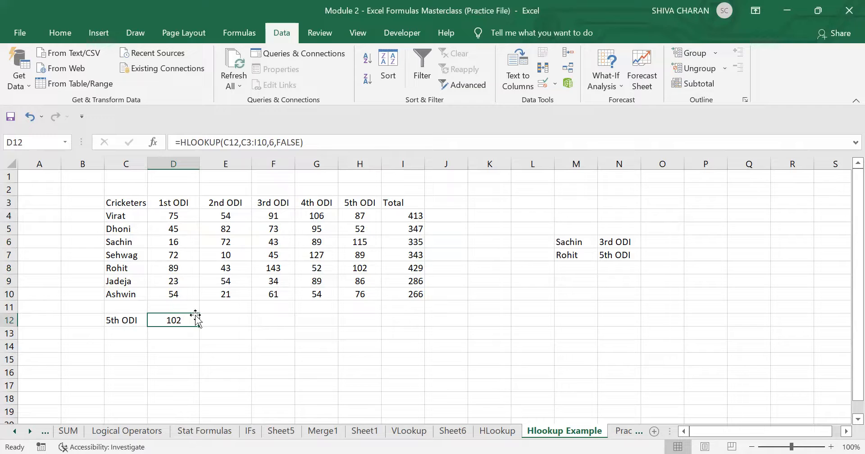
pyautogui.moveTo(114, 201); pyautogui.dragTo(131, 288)
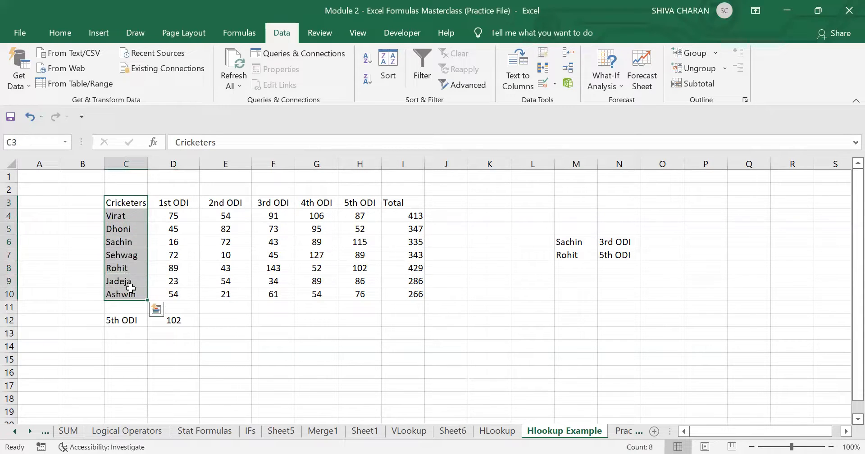
pyautogui.click(242, 239)
pyautogui.click(302, 239)
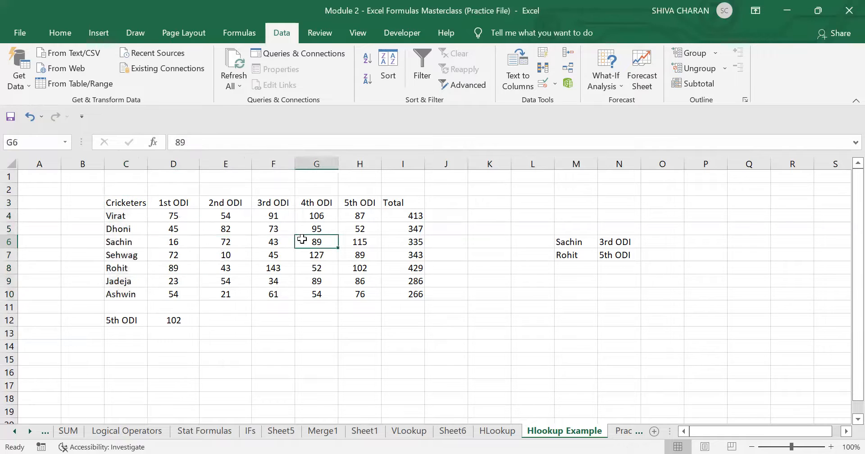
# Inspect the arguments of the HLOOKUP formula in D12 together with its lookup value in C12.
pyautogui.doubleClick(177, 320)
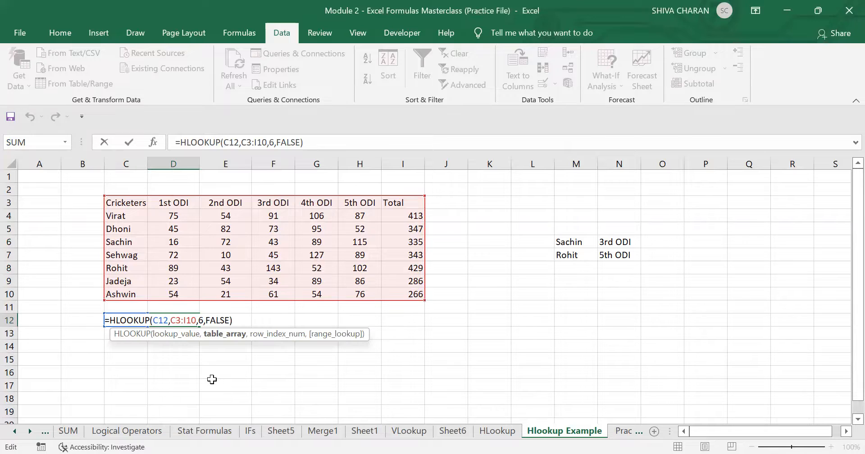
pyautogui.click(215, 383)
pyautogui.click(154, 322)
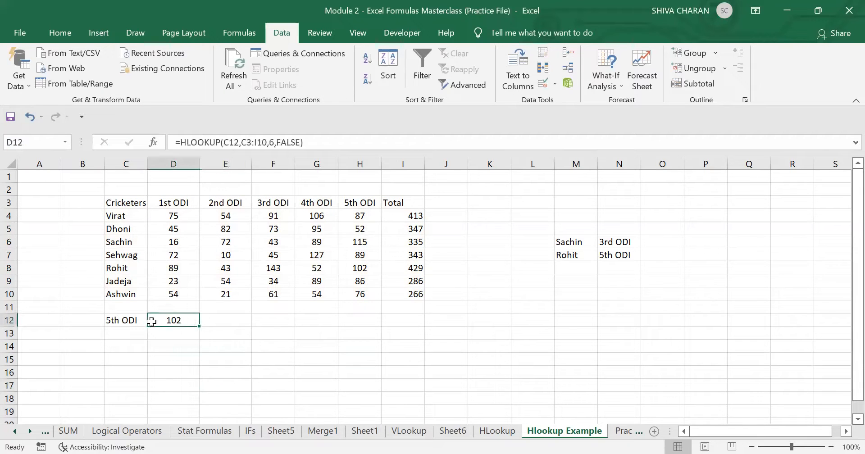
pyautogui.click(131, 321)
pyautogui.click(177, 323)
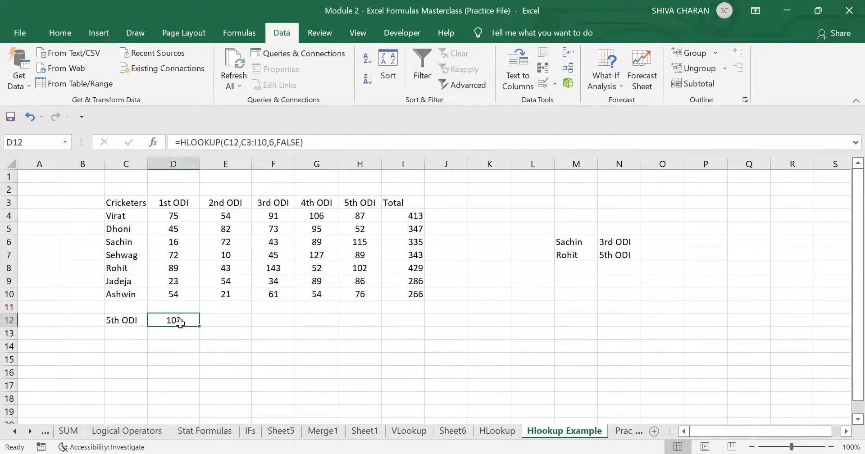